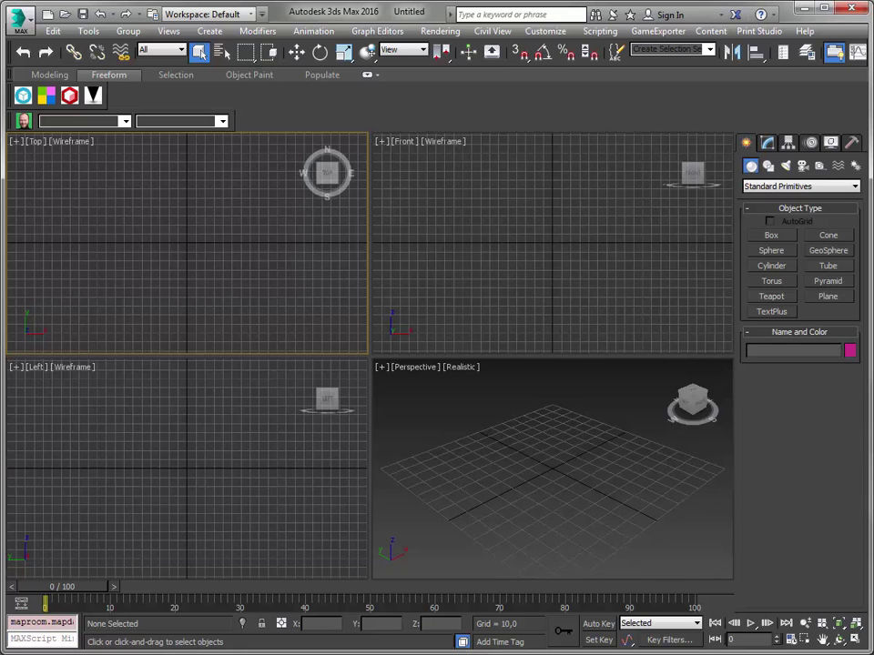
- Add an OpenStreetMap map and set its map space to Locarno, Switzerland (lon 8.79426, lat 46.167)
drag(322, 154, 662, 193)
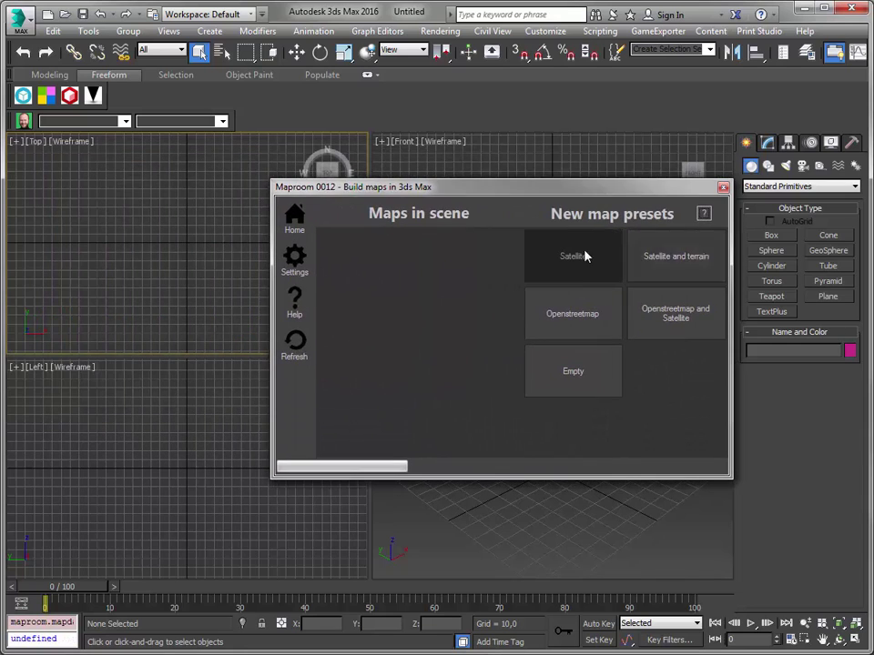
click(596, 318)
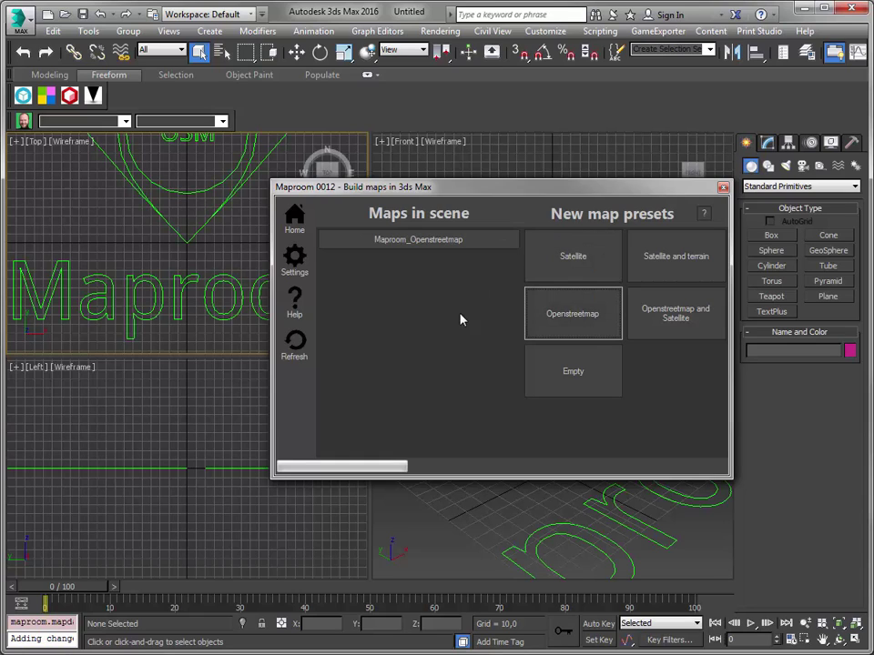
click(439, 241)
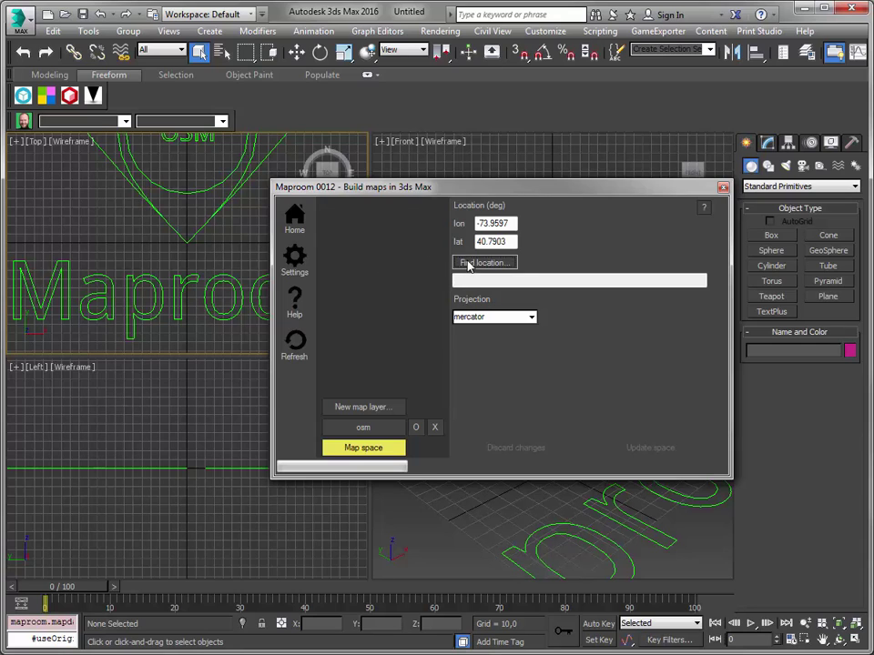
click(468, 263)
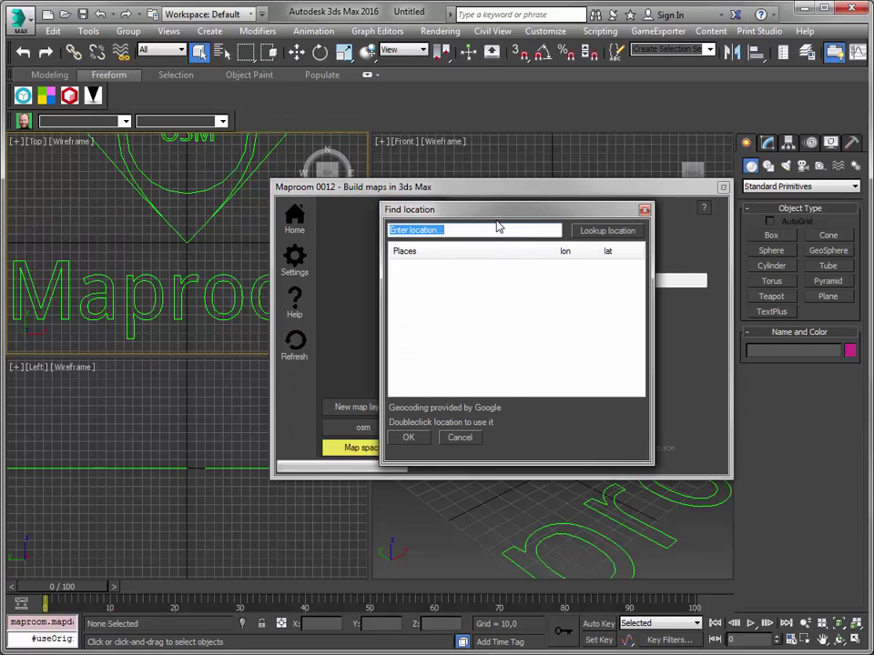
key(BackSpace)
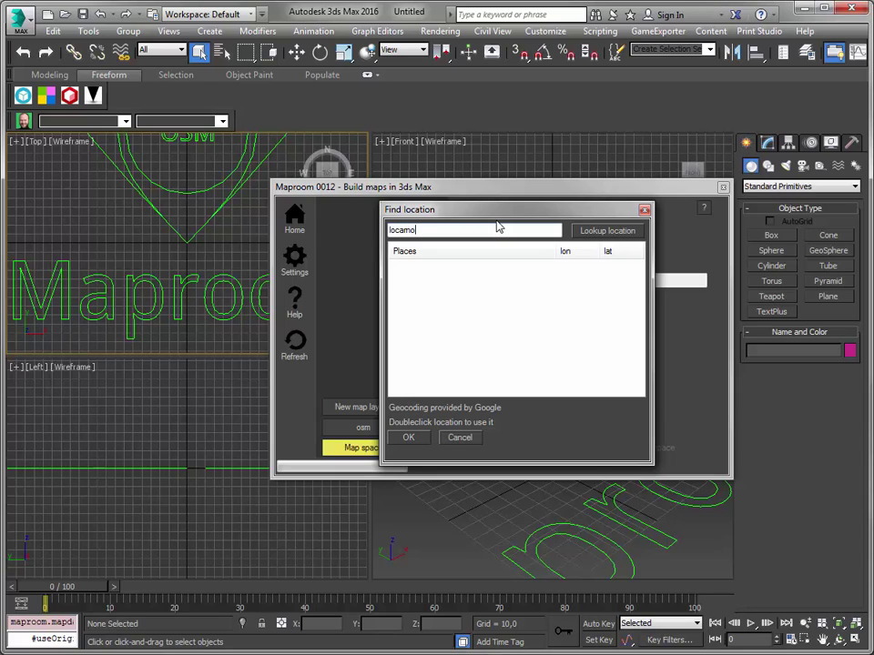
key(Return)
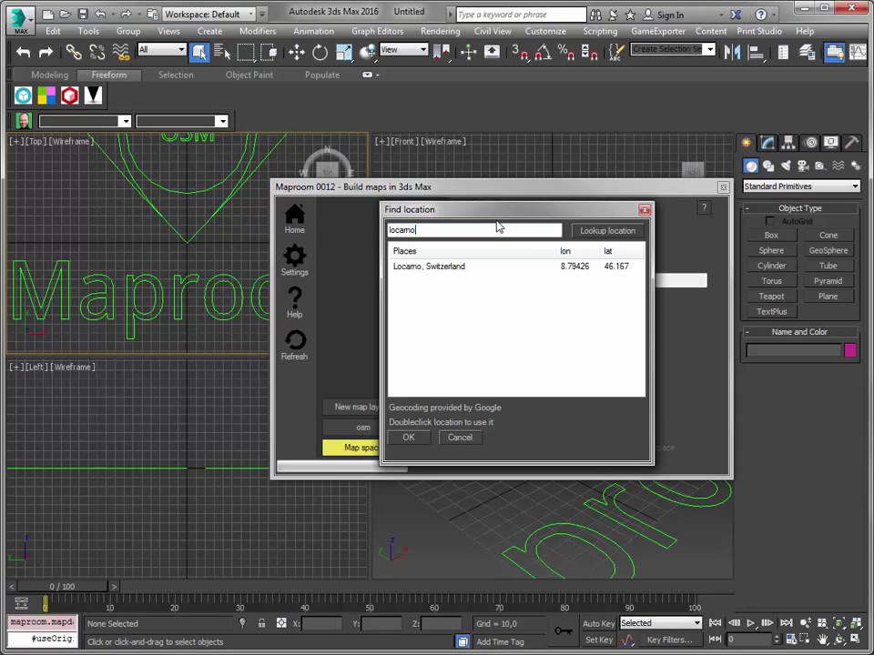
double_click(444, 268)
click(640, 451)
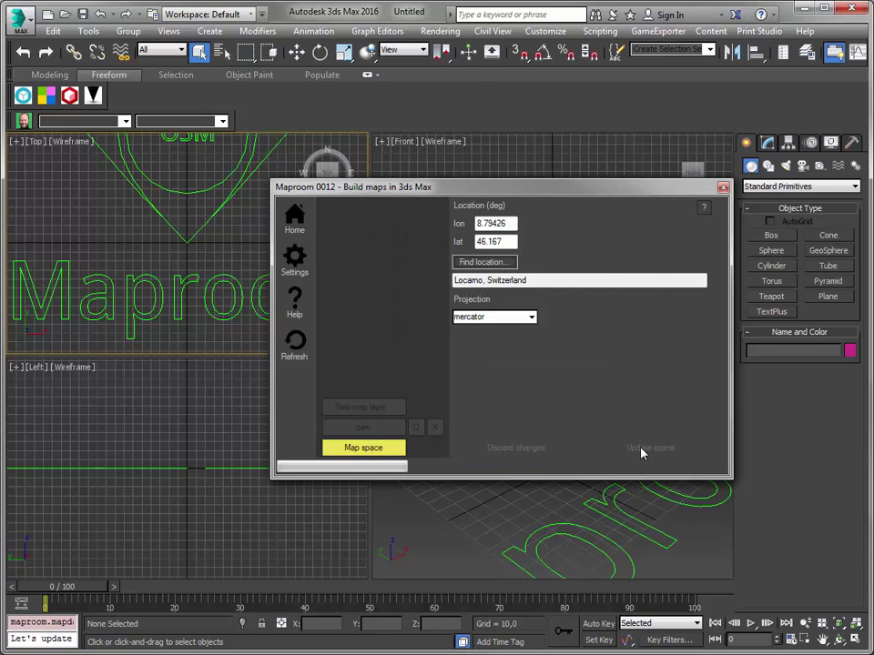
- Set the osm layer's area to 20 by 20
click(353, 428)
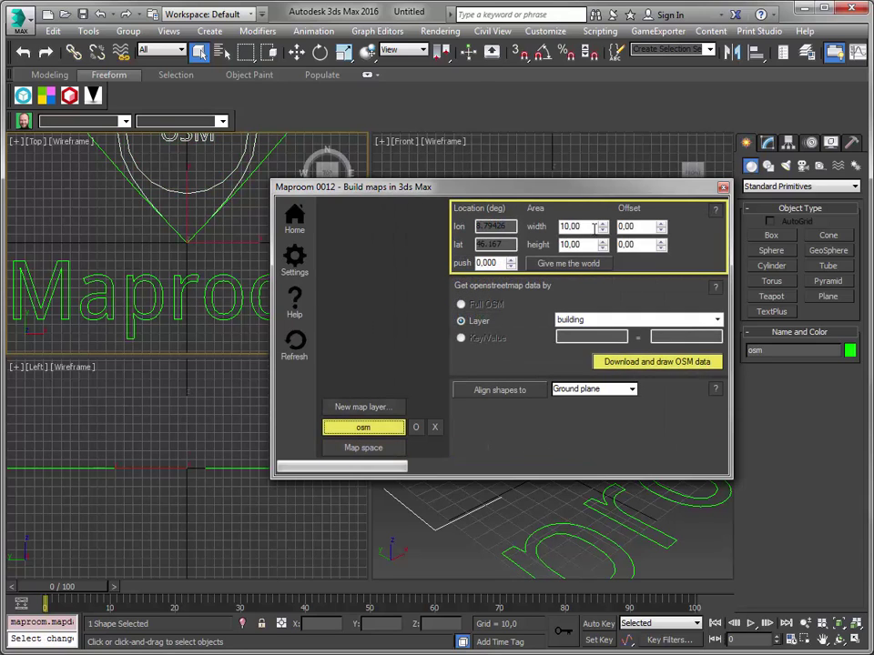
text(20)
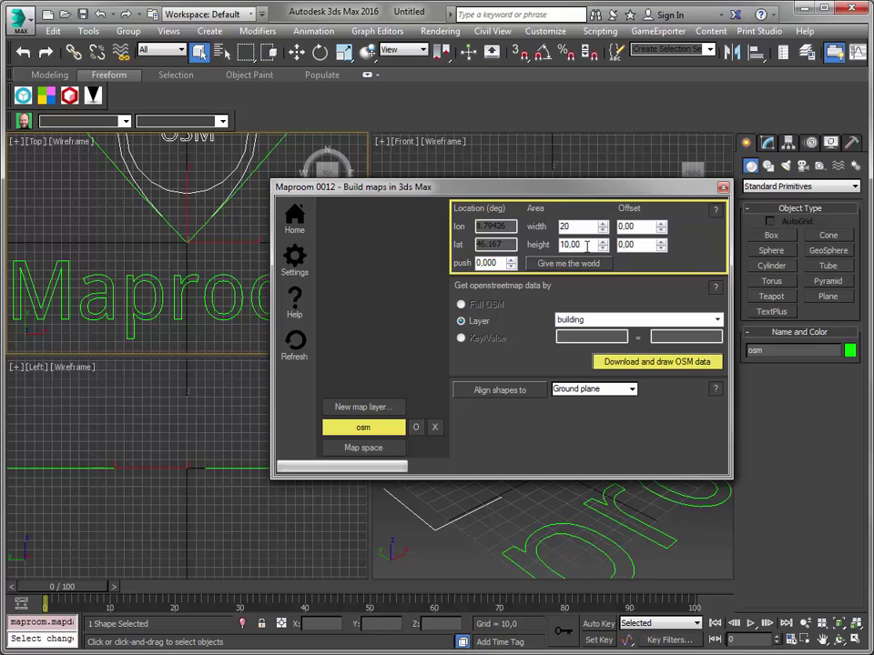
key(Tab)
text(20)
- Tick highway alongside building as the OSM data layers to fetch
click(610, 318)
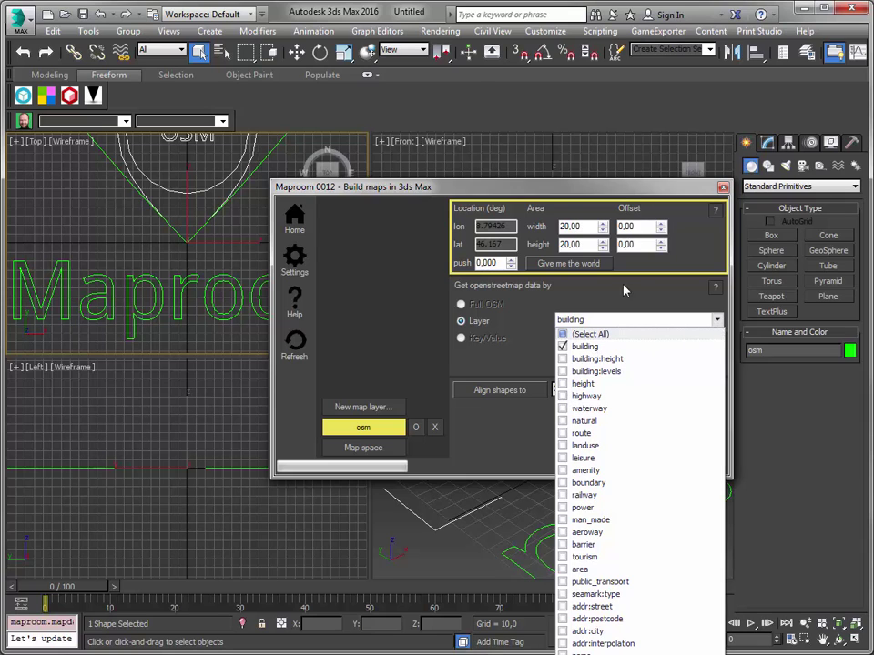
drag(484, 189, 467, 99)
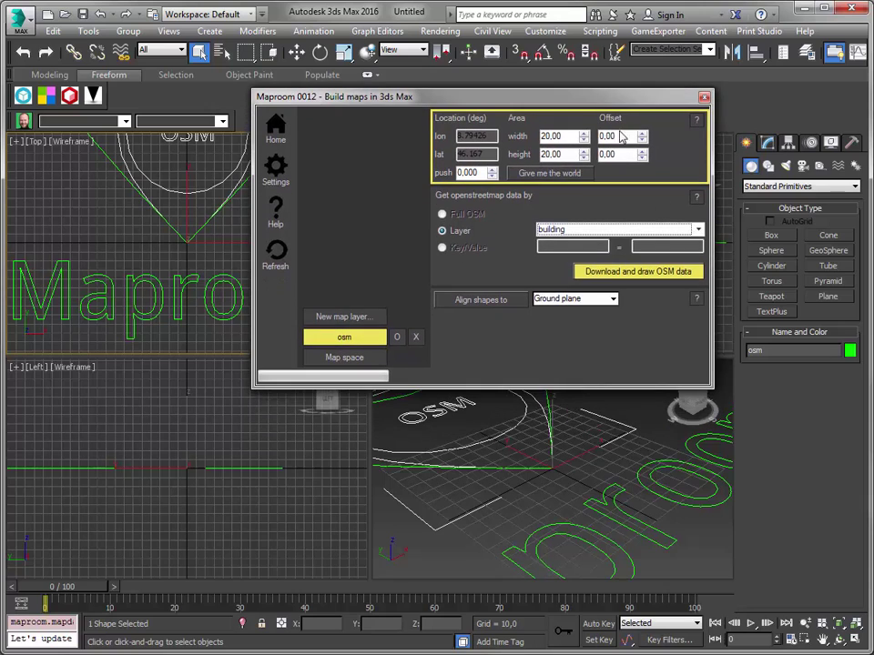
click(698, 231)
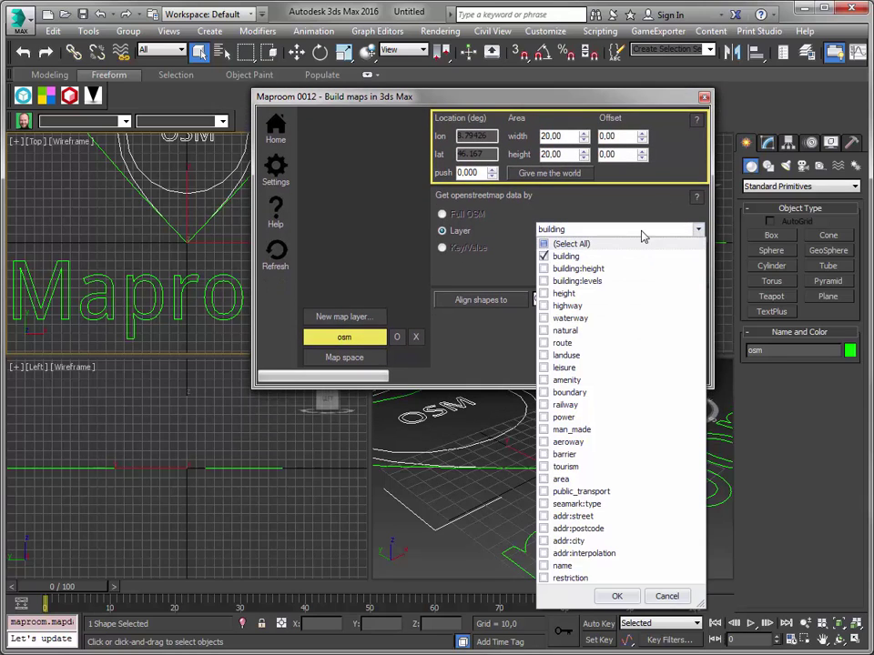
click(544, 306)
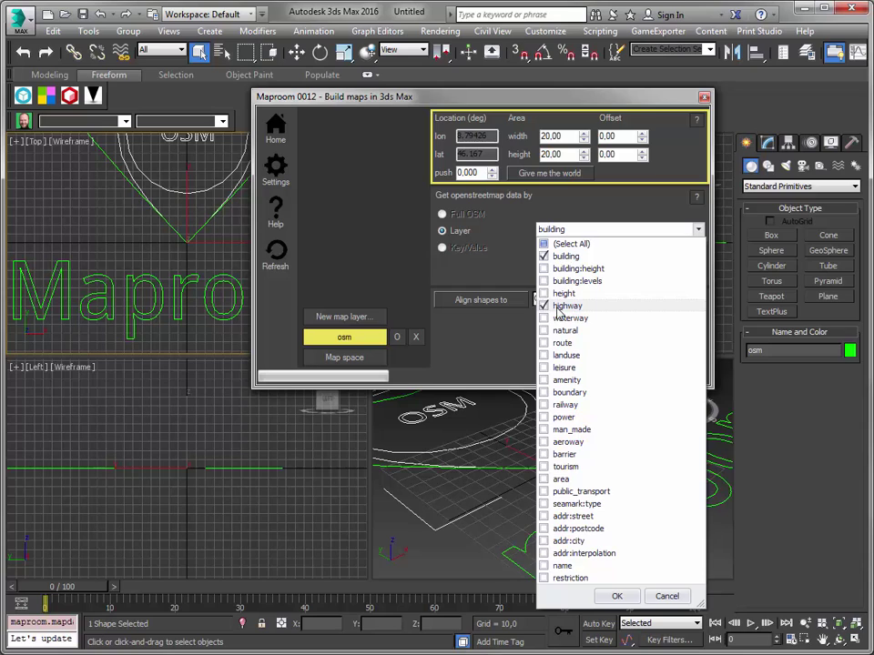
click(617, 597)
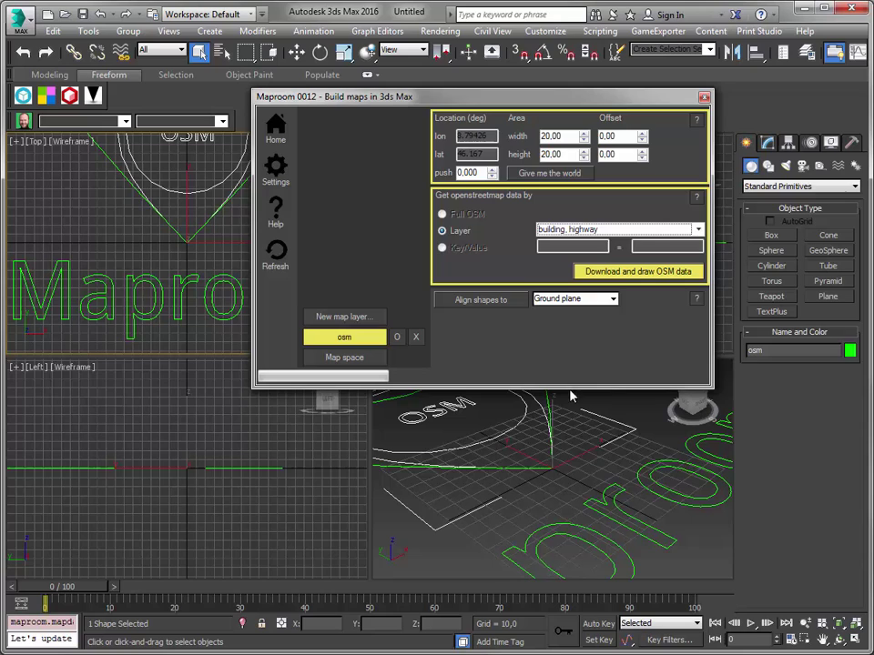
- Download the Locarno OSM data, drawing 10575 building and highway ways as scene shapes
click(631, 275)
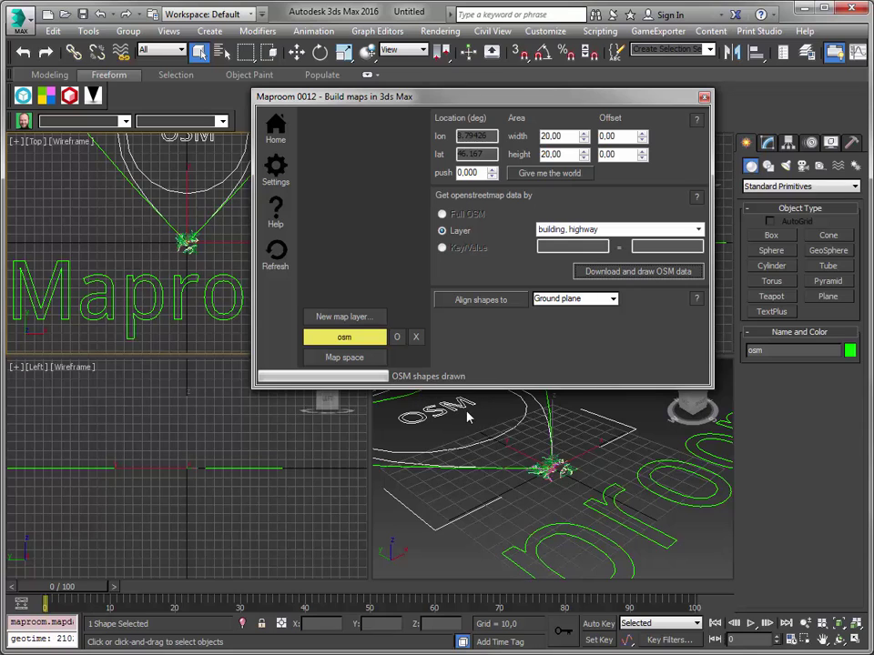
drag(526, 104, 0, 114)
- Maximize the Top viewport and pan the drawn map to show the southern ridges
middle_drag(126, 242, 133, 242)
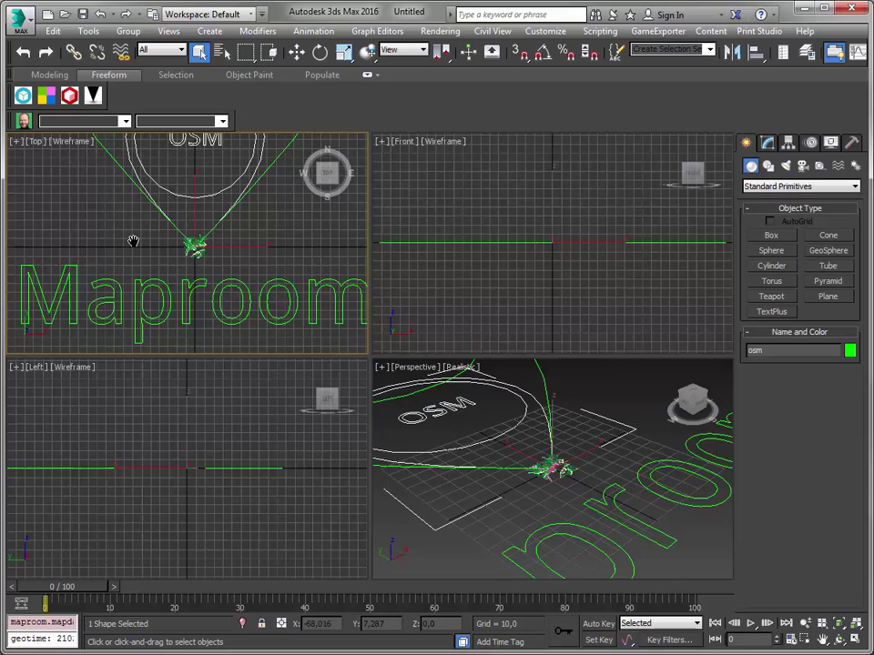
key(alt+w)
scroll(363, 355, up, 10)
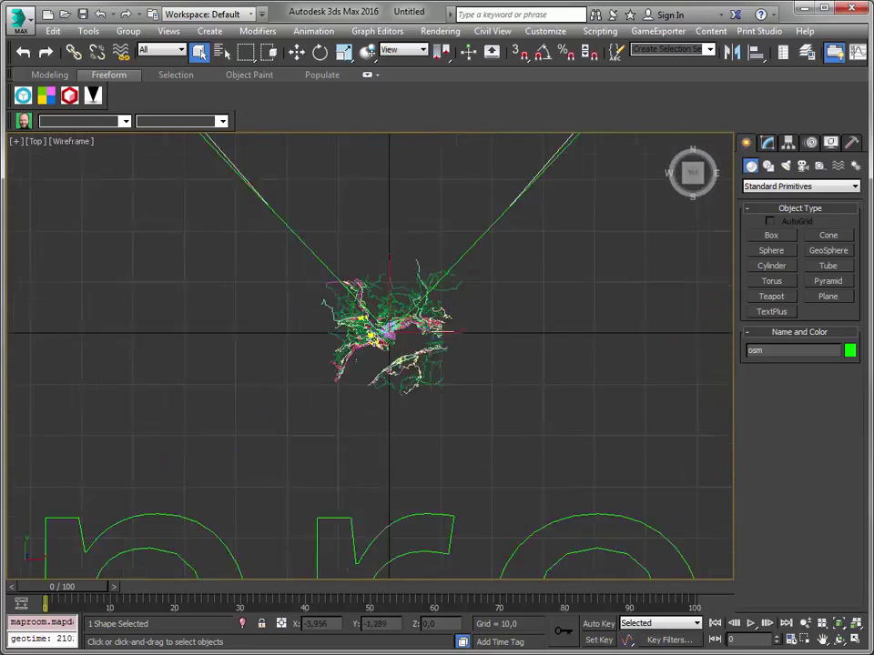
scroll(378, 300, down, 3)
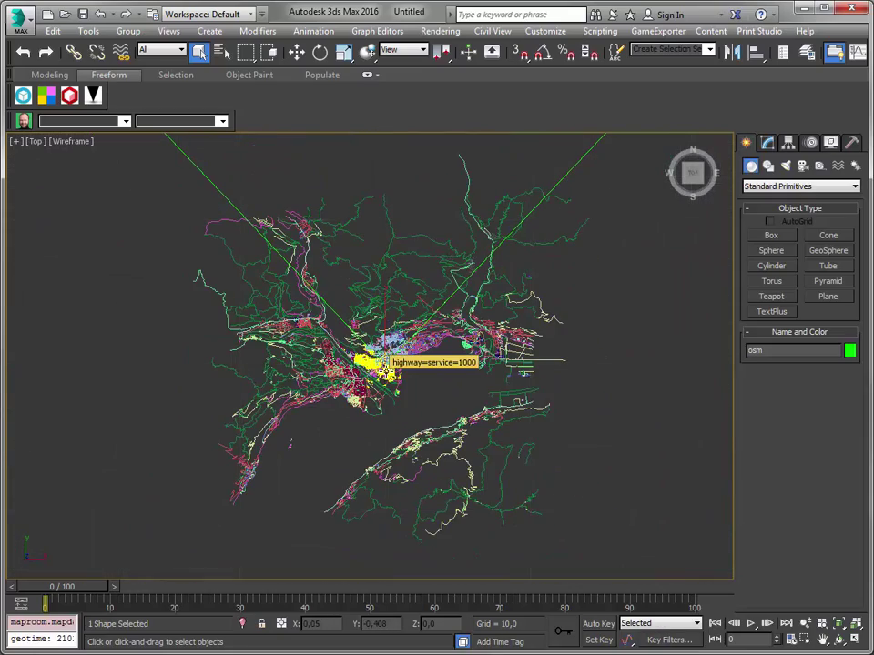
scroll(378, 360, up, 5)
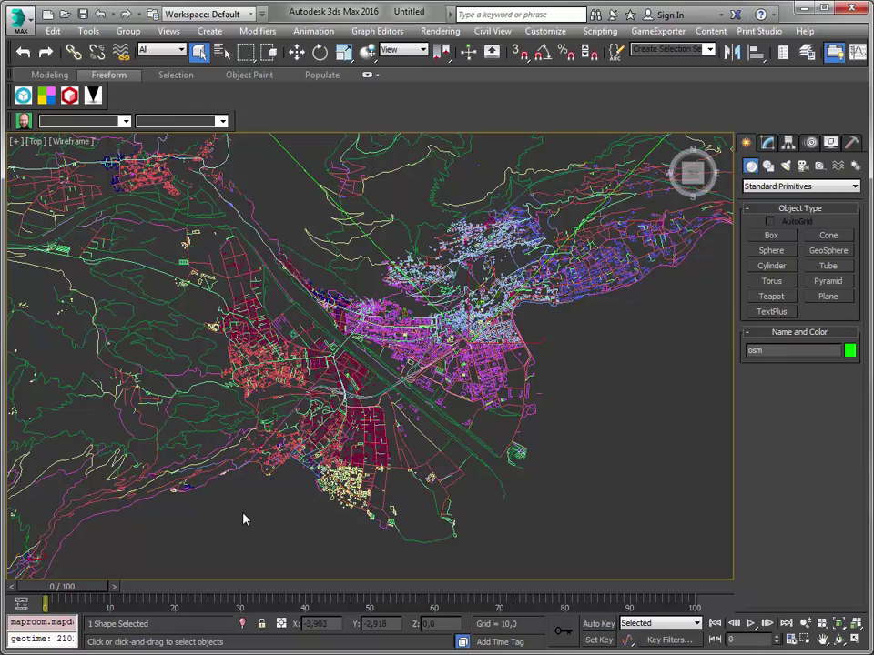
scroll(244, 519, down, 3)
middle_drag(254, 519, 275, 338)
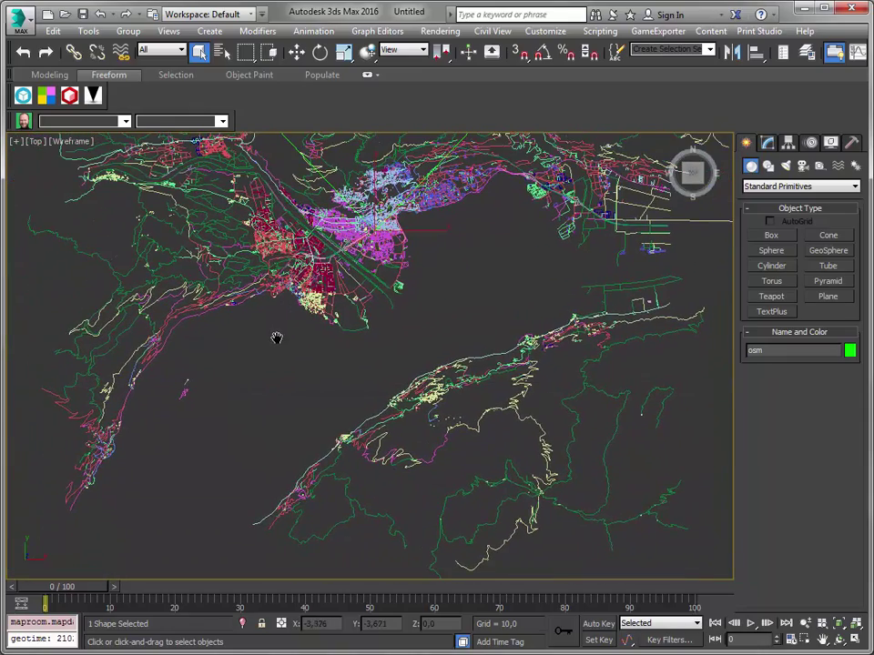
- Inspect the highway=path, highway=track, residential road and building shapes, framing the whole town
click(572, 427)
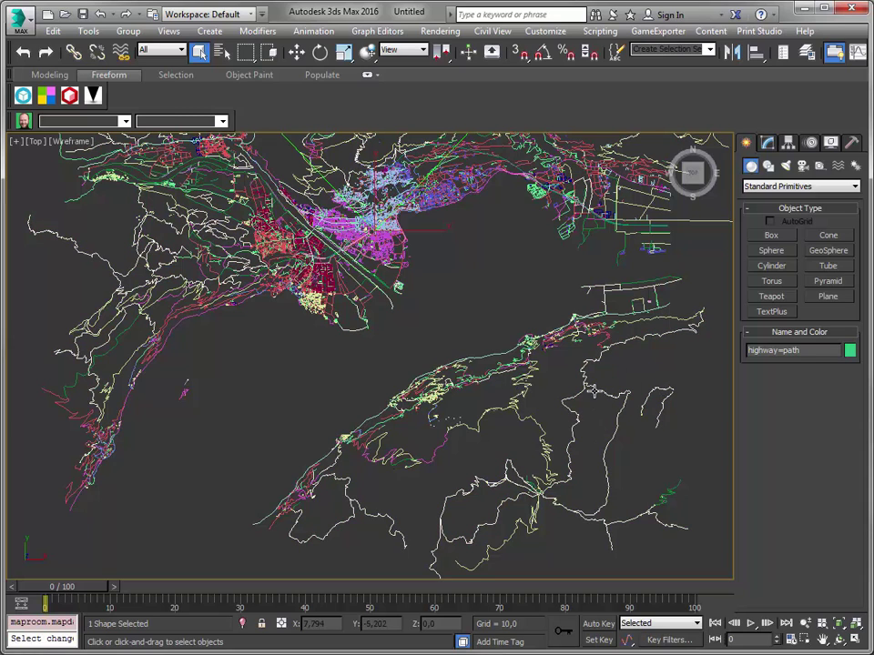
double_click(787, 351)
scroll(472, 269, up, 6)
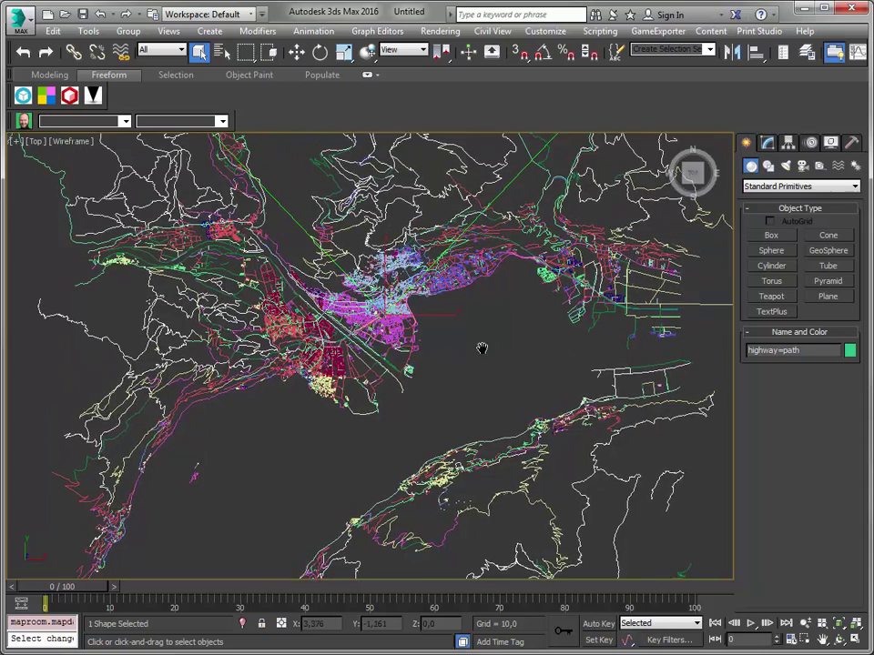
scroll(407, 442, up, 2)
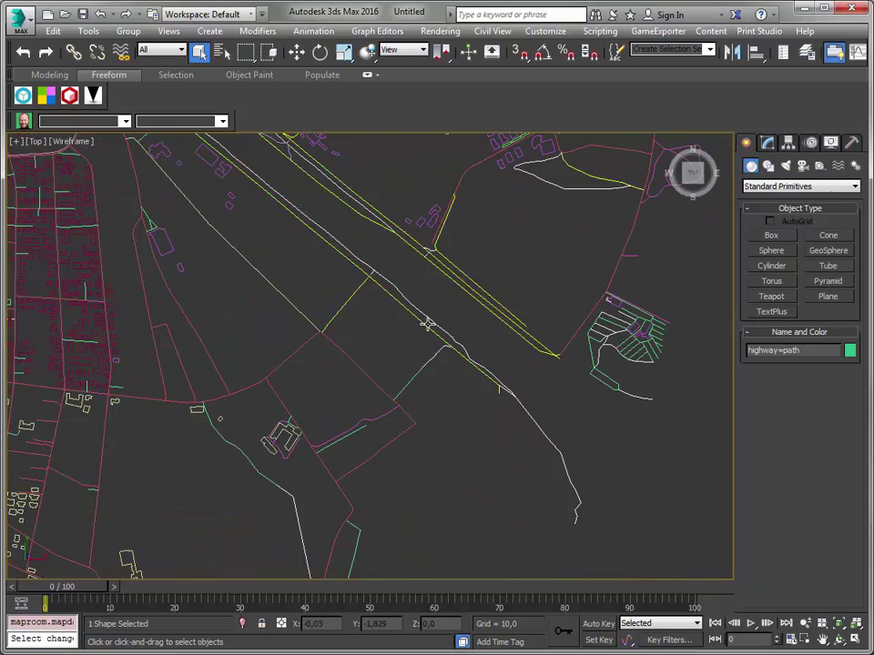
click(427, 325)
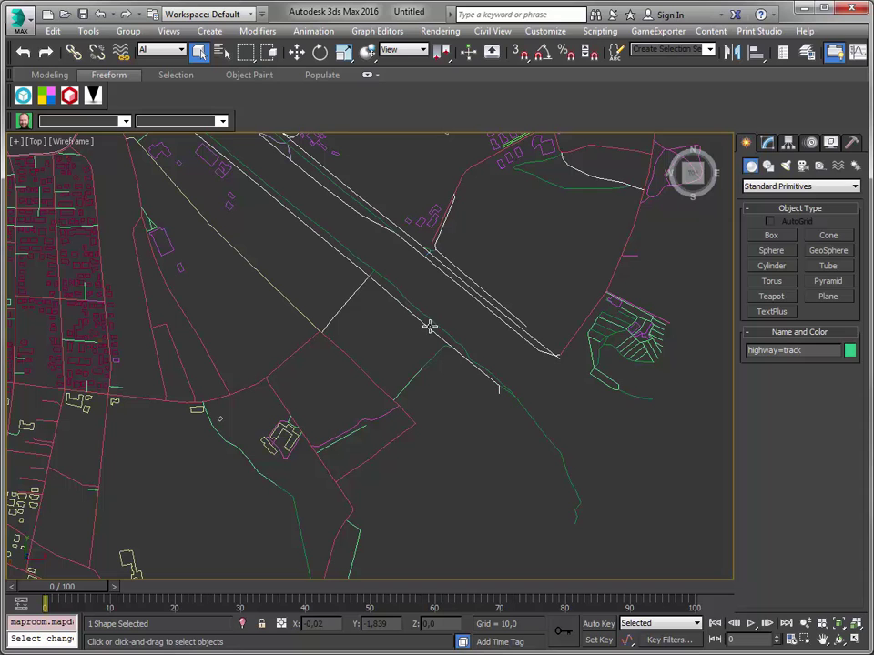
click(616, 267)
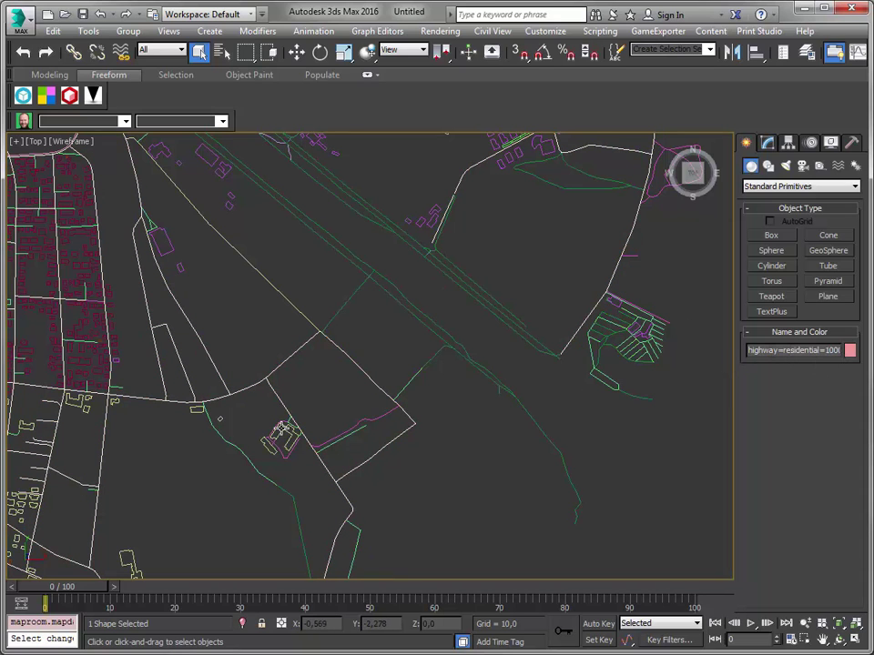
middle_drag(172, 474, 384, 347)
click(247, 371)
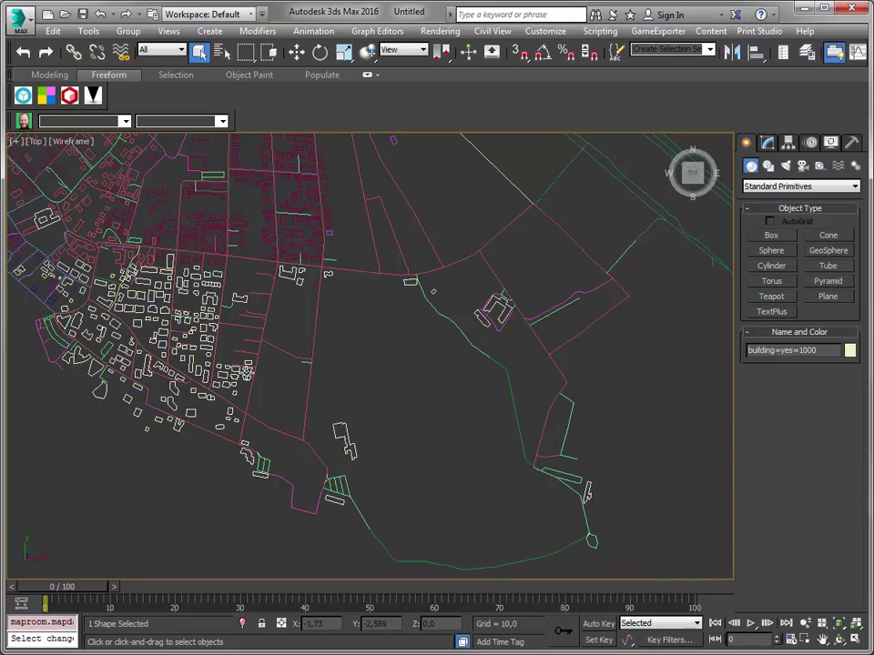
scroll(246, 370, down, 6)
middle_drag(319, 364, 344, 427)
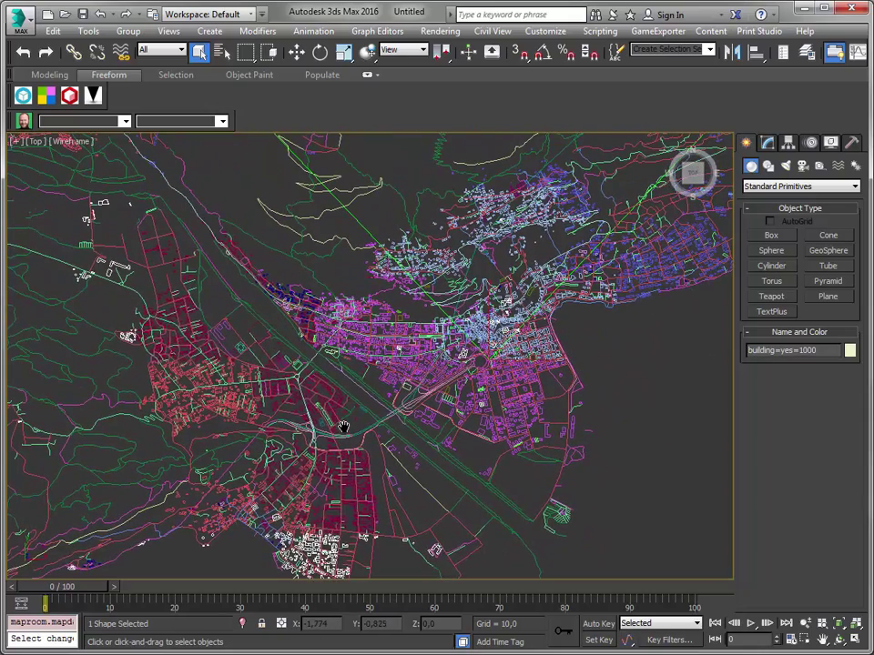
- Open the Scene Explorer and dock it beside the viewport
click(60, 34)
mouse_move(88, 31)
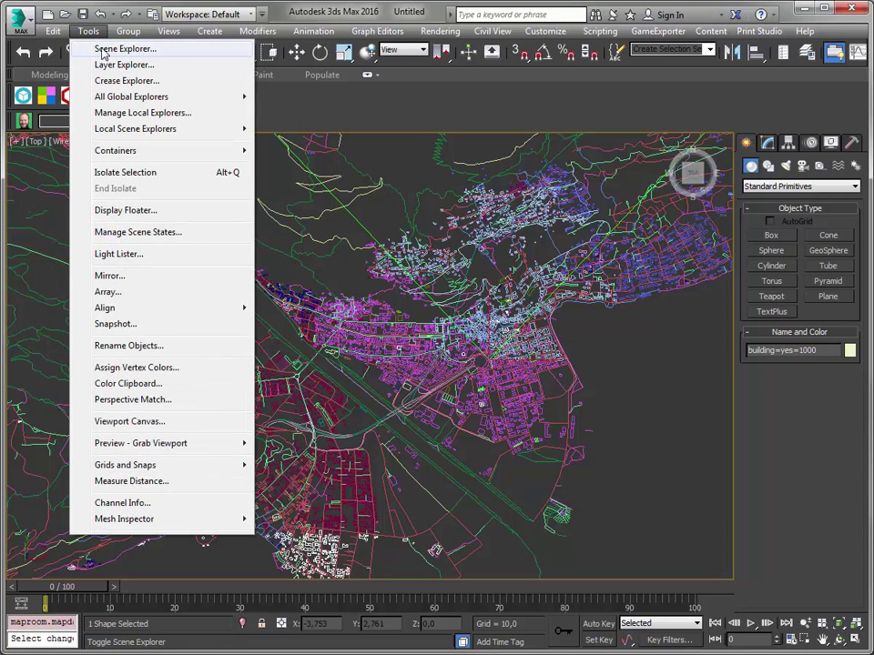
click(102, 49)
drag(17, 41, 15, 186)
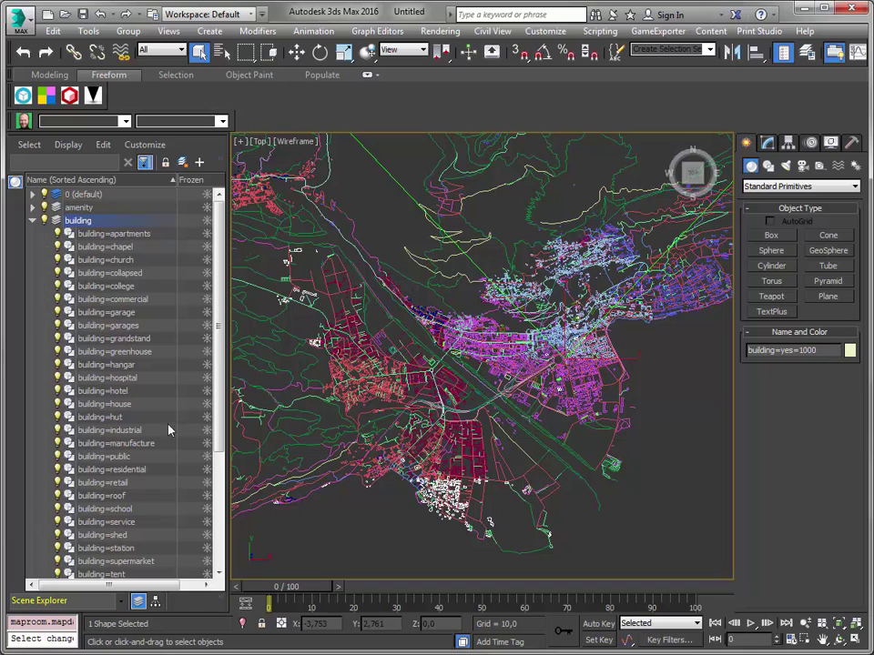
- Isolate the building=church object, then show the whole map again
scroll(462, 338, up, 2)
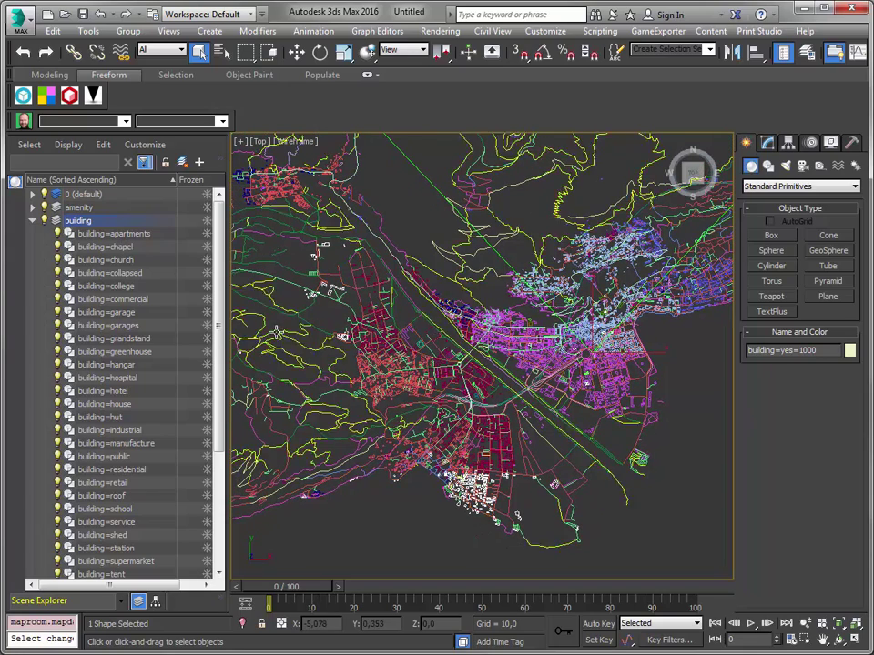
click(114, 259)
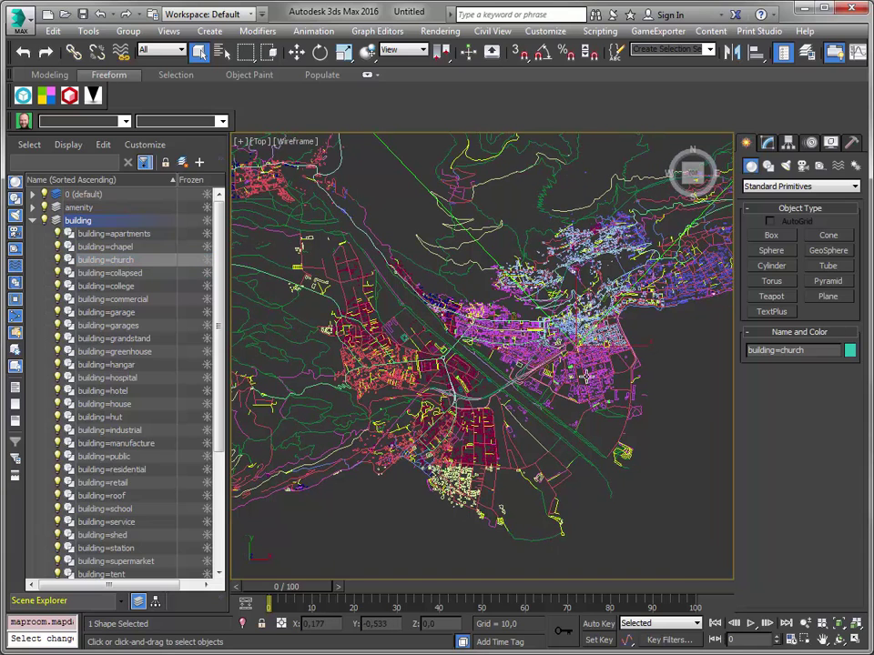
key(alt+q)
scroll(542, 341, down, 6)
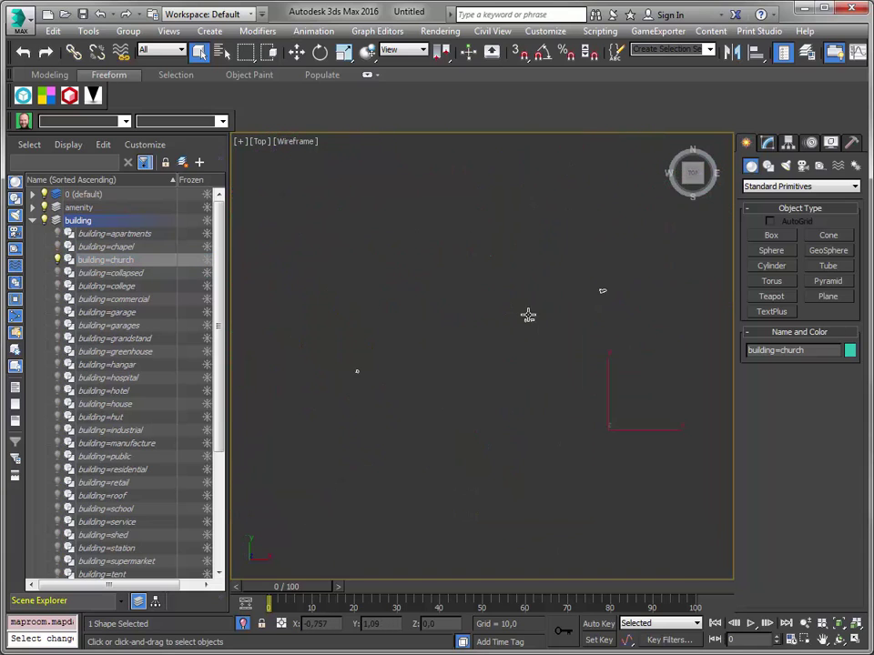
key(alt+q)
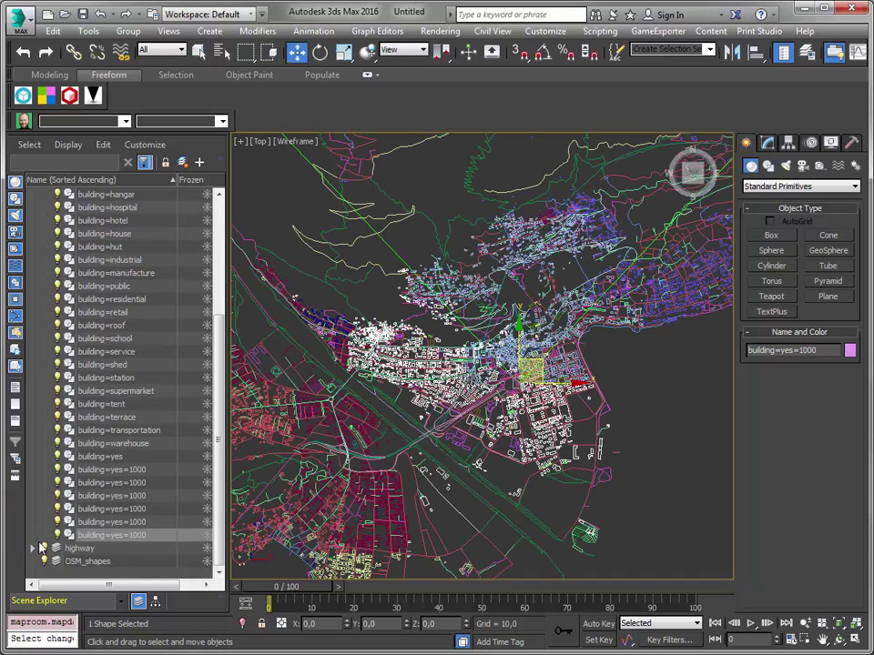
drag(219, 492, 233, 351)
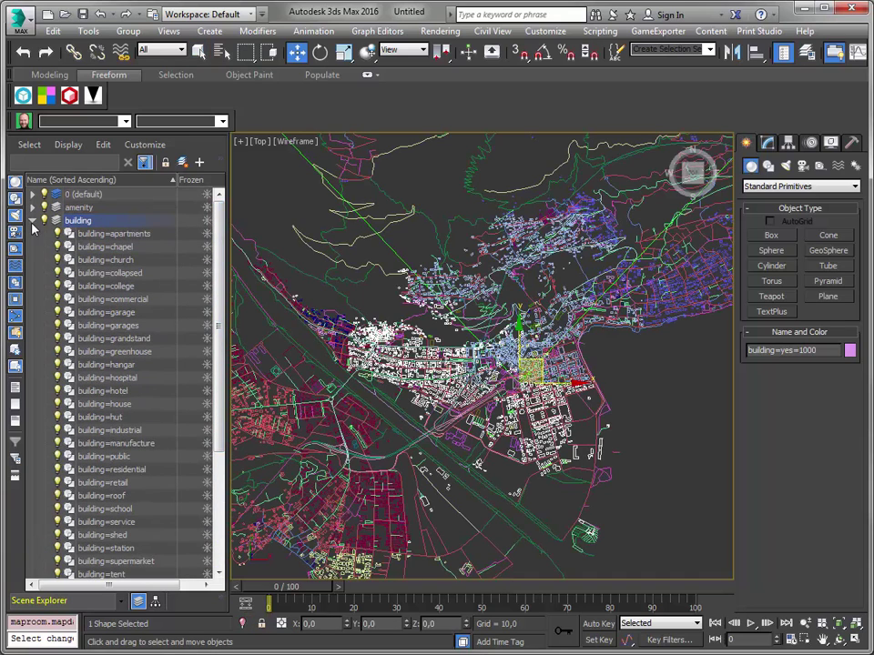
- Expand the highway layer and test-move the residential and path shapes, undoing each move
click(32, 220)
click(32, 234)
click(133, 248)
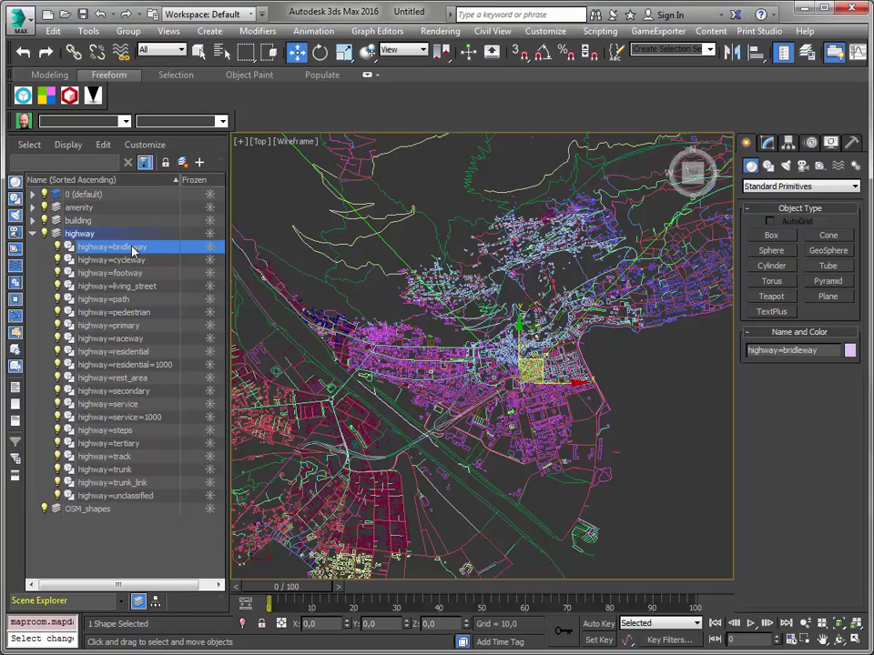
scroll(536, 382, down, 5)
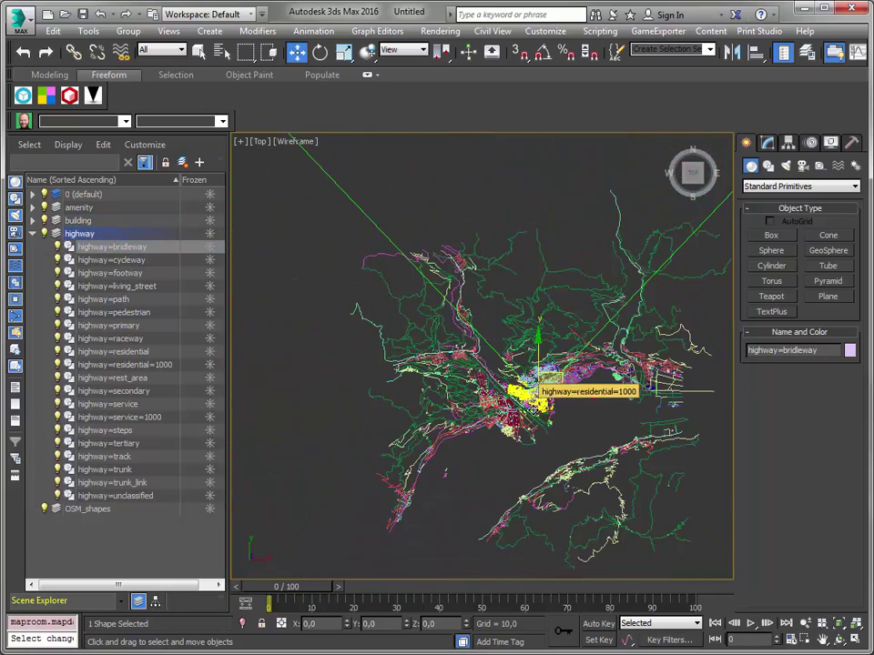
click(112, 365)
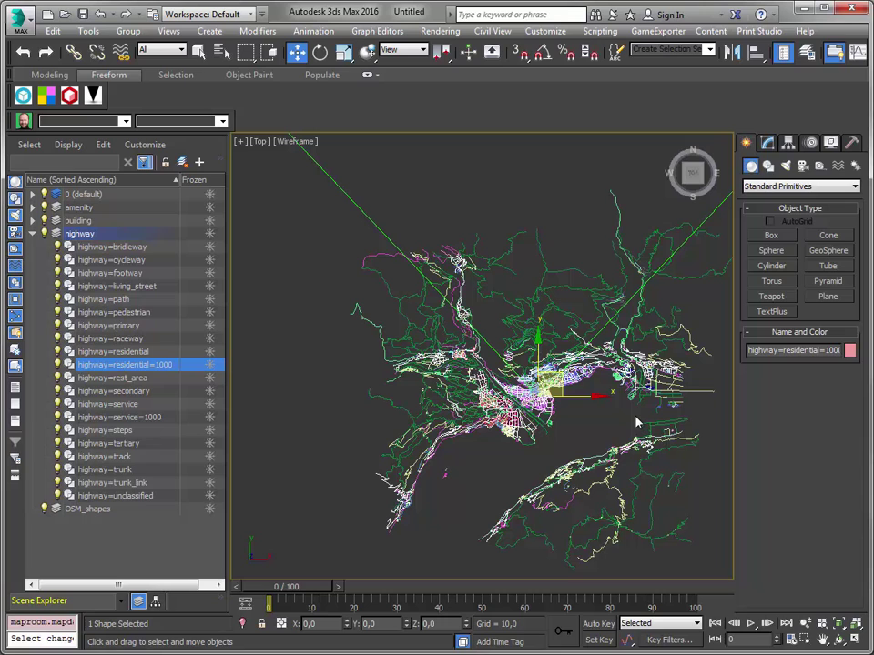
drag(417, 278, 378, 157)
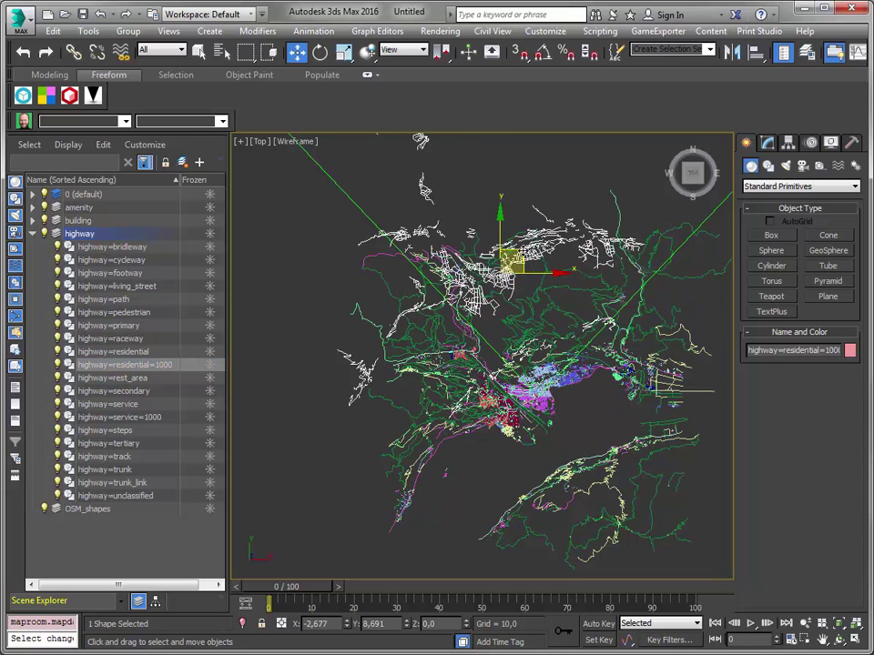
key(ctrl+z)
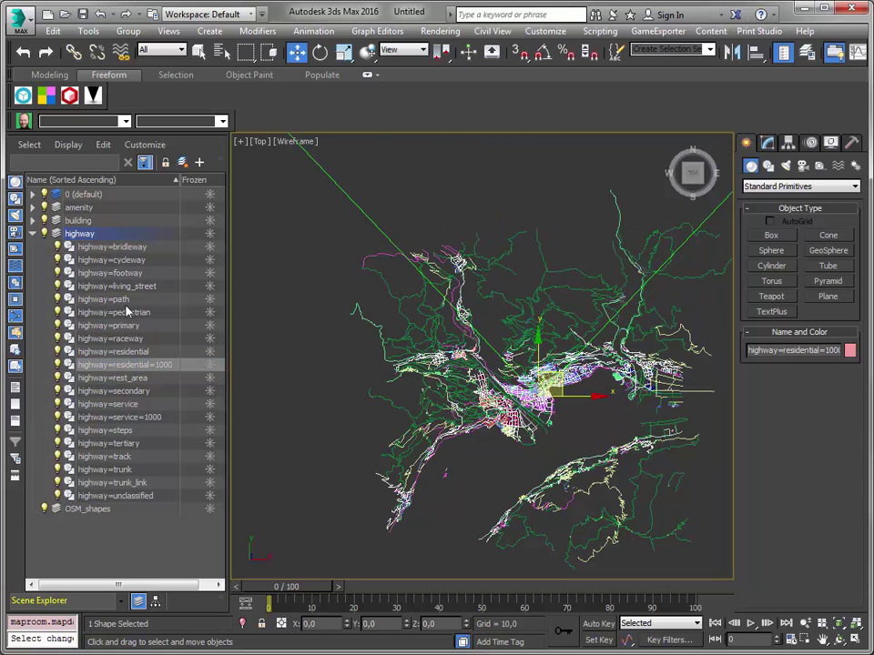
click(120, 299)
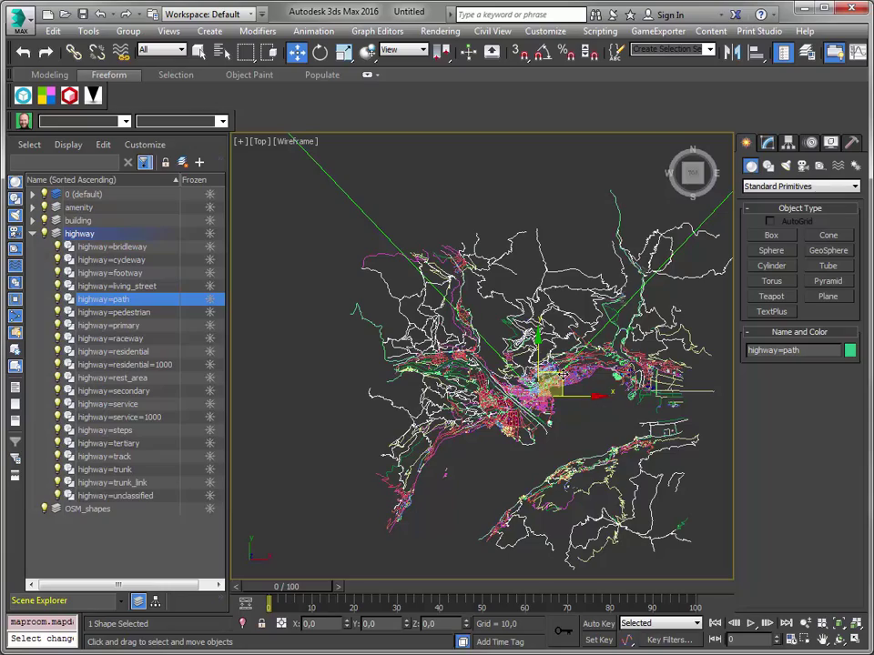
drag(563, 373, 492, 364)
key(ctrl+z)
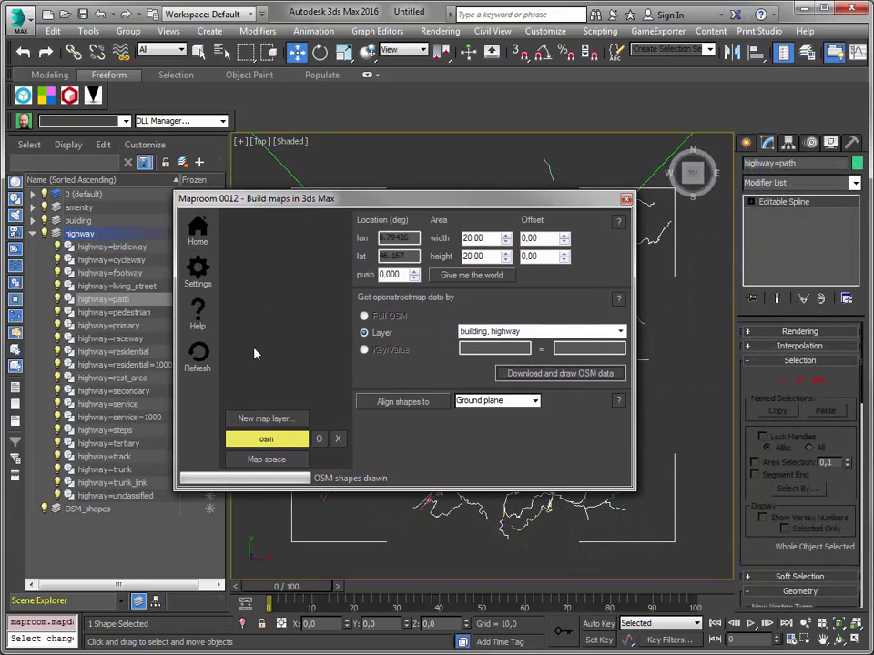
- Add a satellite Terrain layer with a 20 by 20 area
click(270, 420)
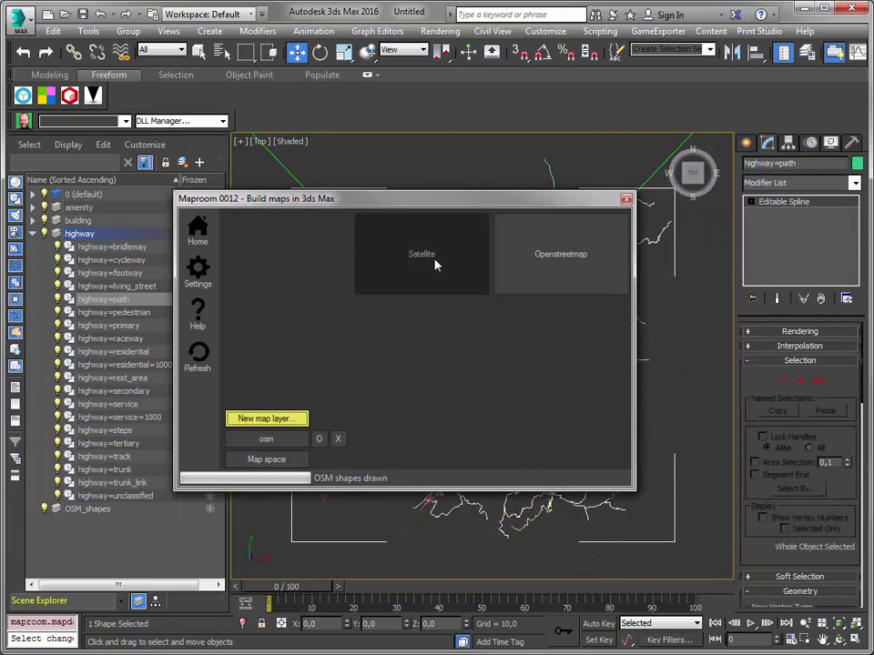
click(435, 264)
click(285, 419)
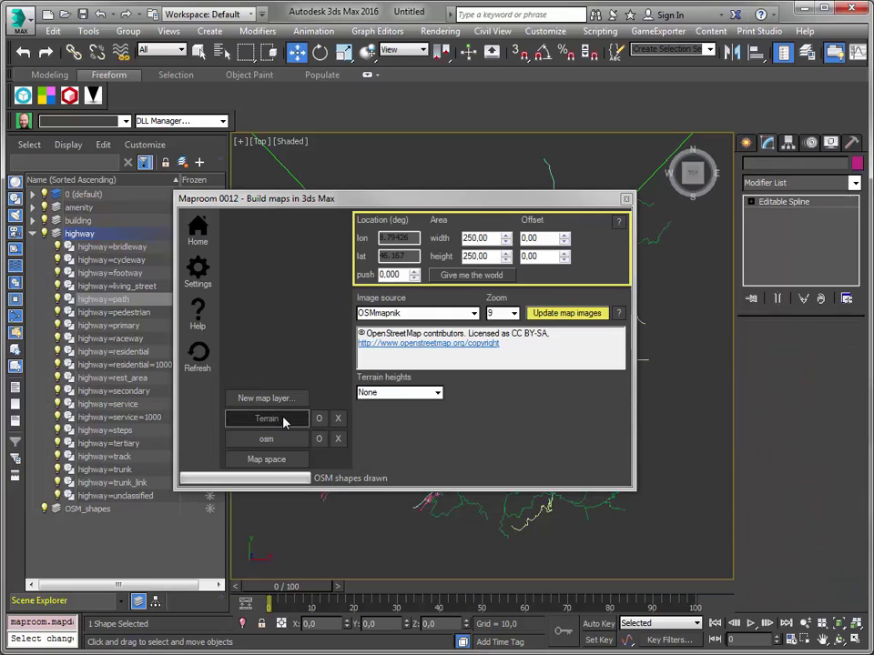
double_click(495, 239)
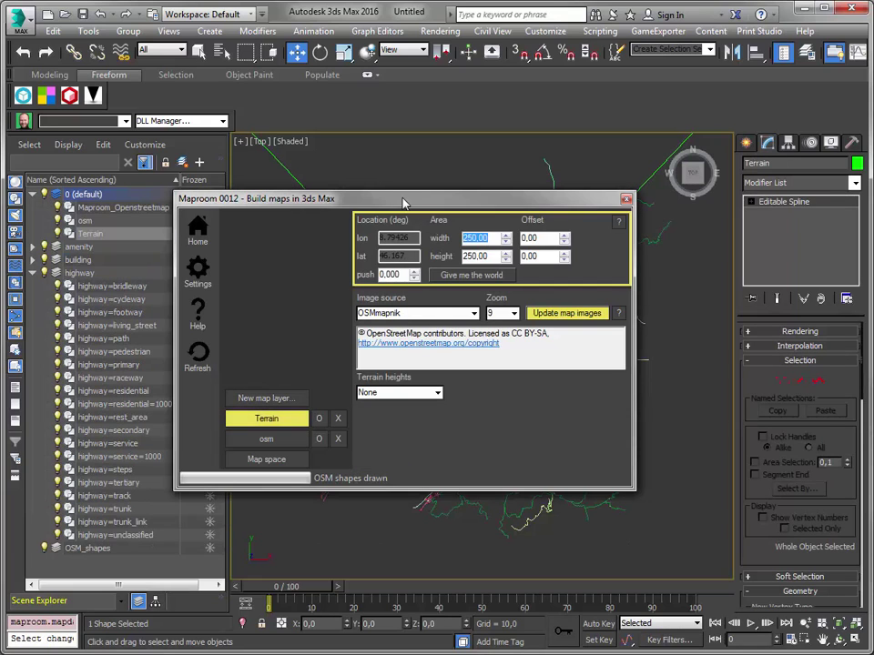
text(20)
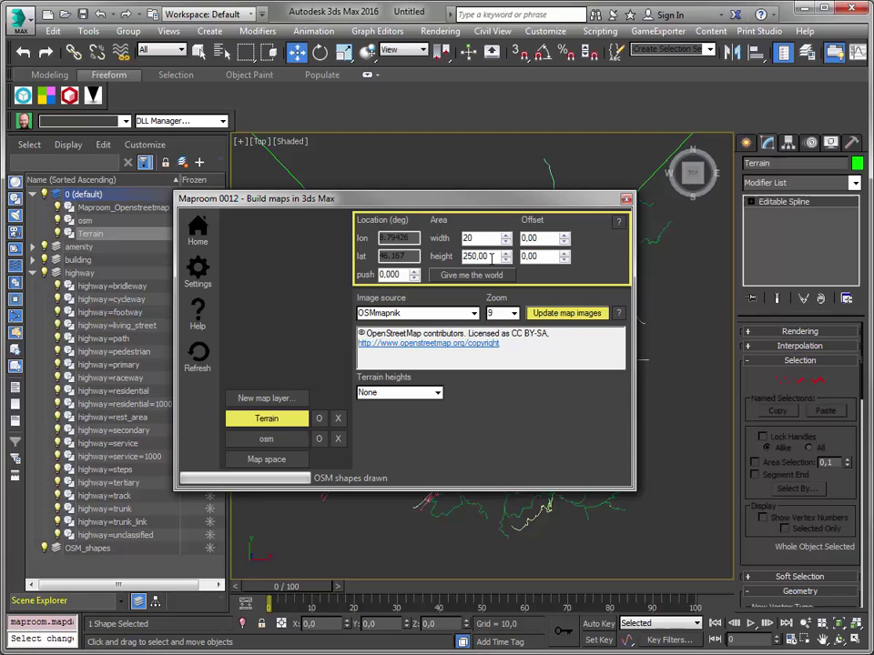
key(Tab)
text(20)
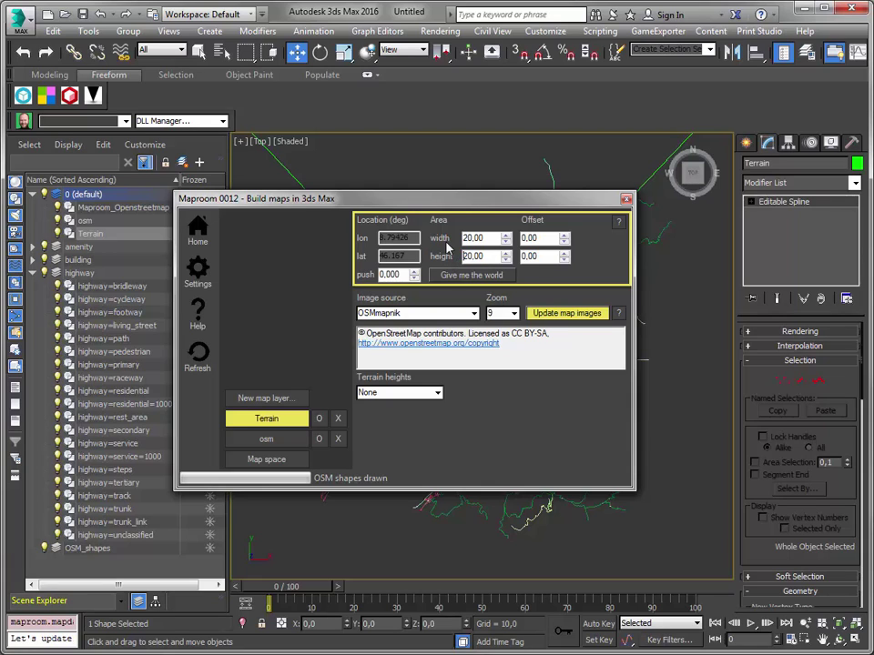
- Use Bing imagery at zoom 14 with SRTM3 heights and update the map images
click(474, 314)
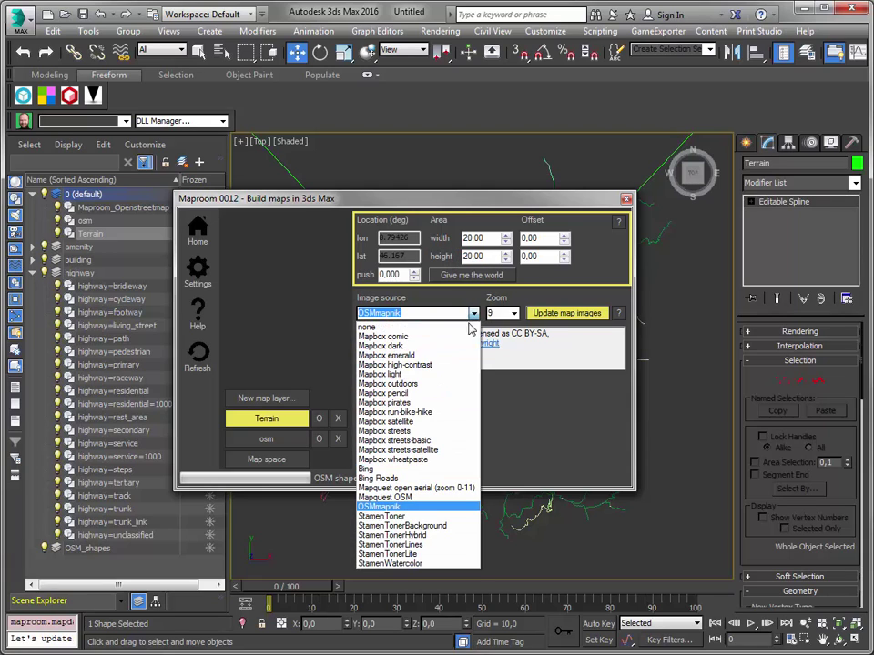
click(406, 470)
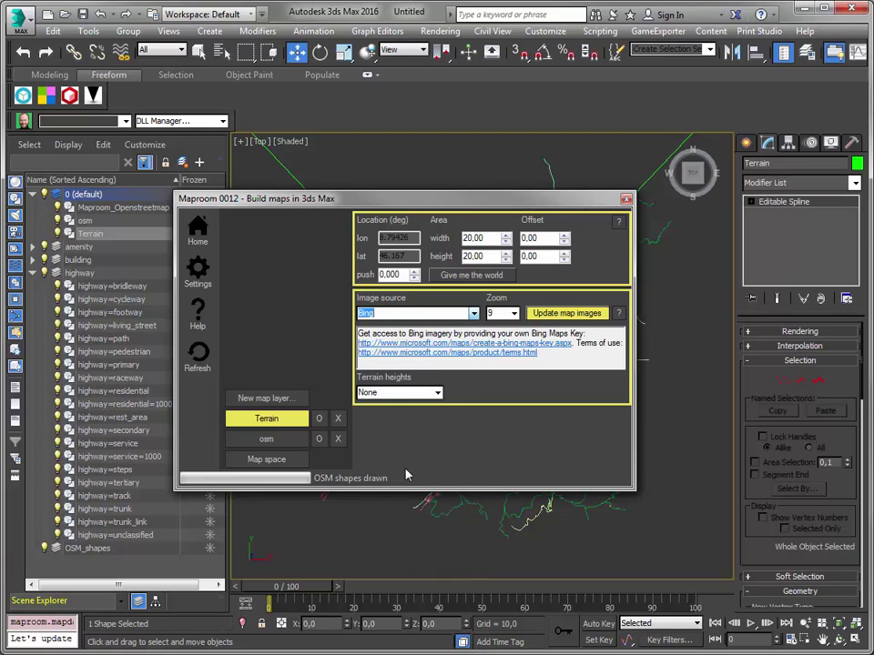
click(514, 313)
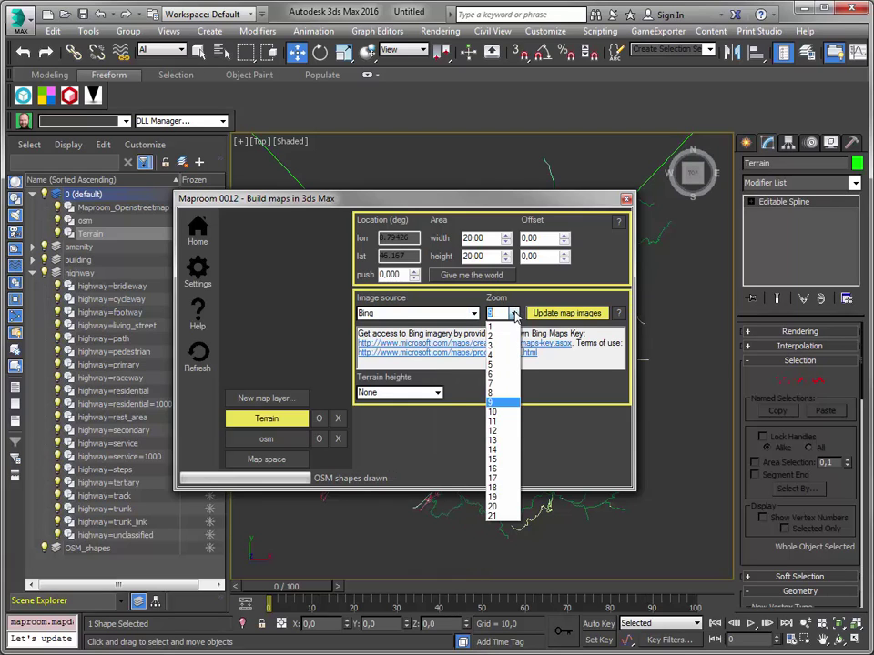
click(511, 450)
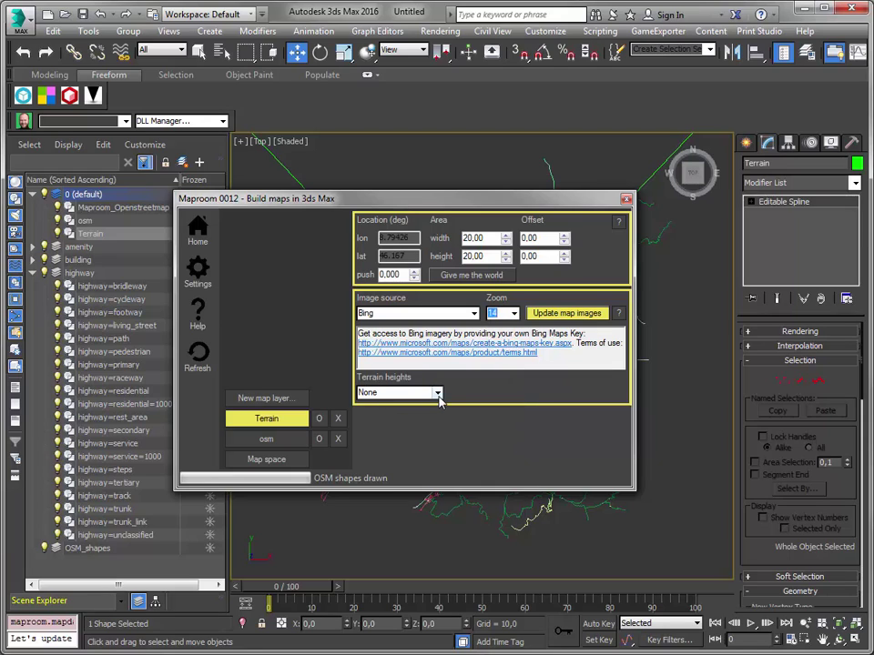
click(437, 393)
click(437, 412)
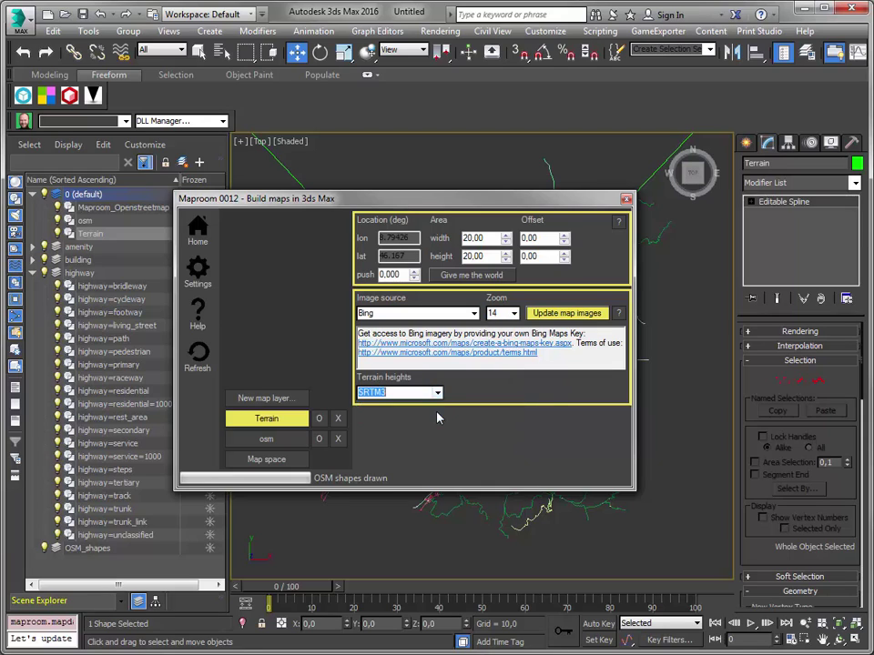
click(566, 315)
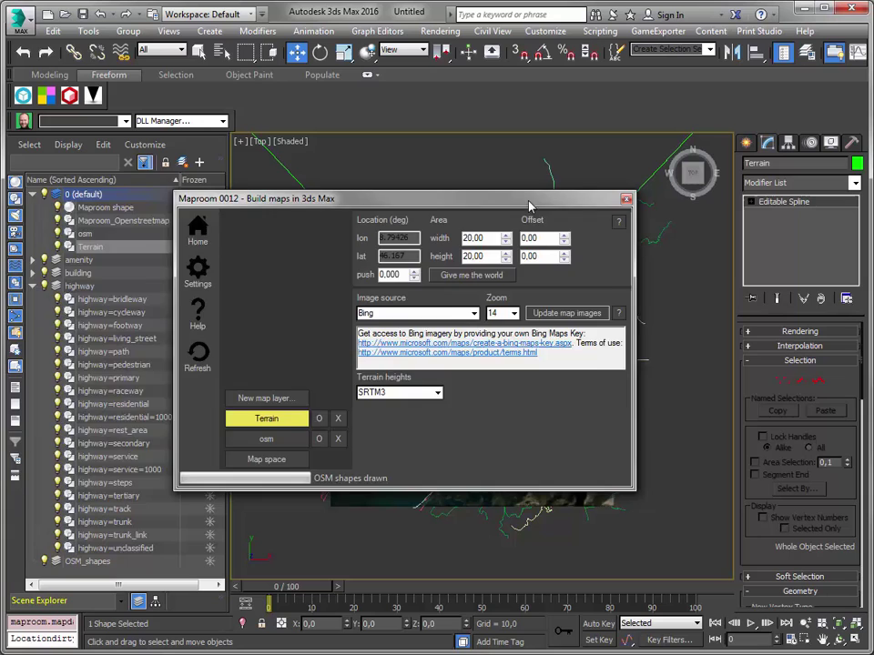
- Move the Maproom window aside, select the terrain mesh and orbit to view its relief
drag(529, 201, 0, 186)
scroll(556, 439, up, 4)
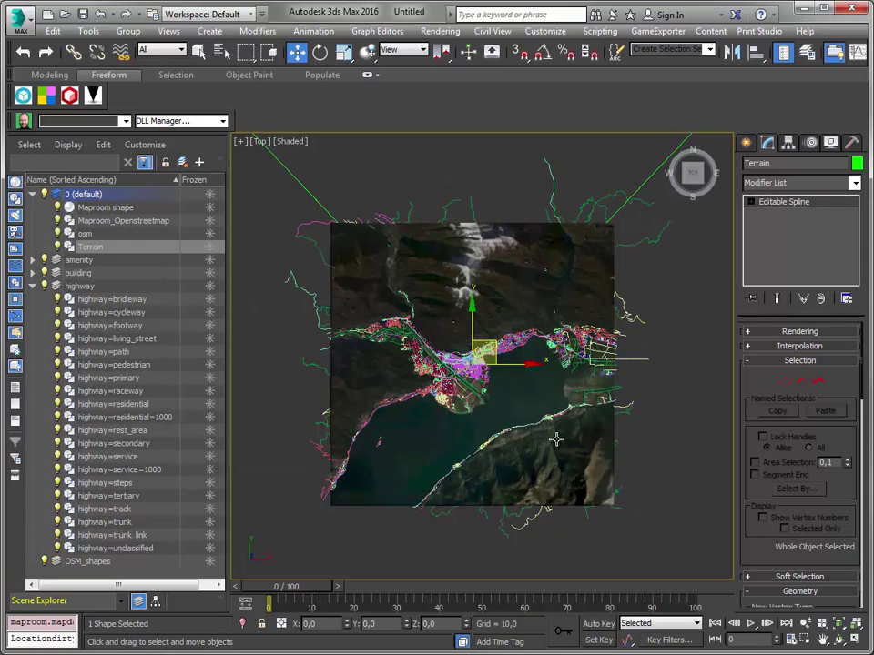
alt+middle_drag(478, 419, 496, 376)
key(z)
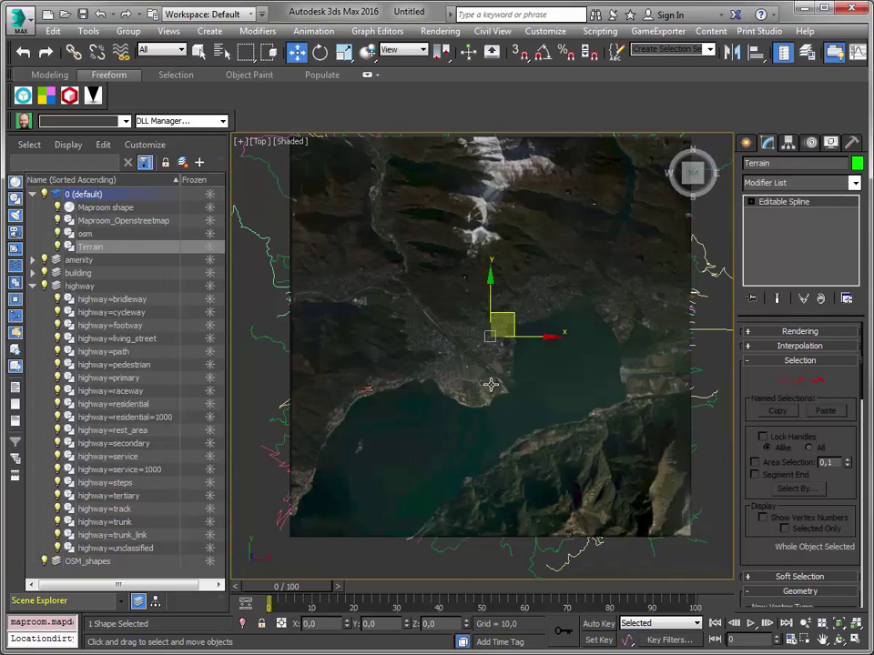
click(475, 433)
mouse_move(474, 433)
alt+middle_down()
mouse_move(454, 447)
mouse_move(474, 371)
mouse_move(596, 367)
mouse_move(606, 399)
mouse_move(563, 399)
mouse_move(481, 356)
mouse_move(471, 429)
alt+middle_up()
key(t)
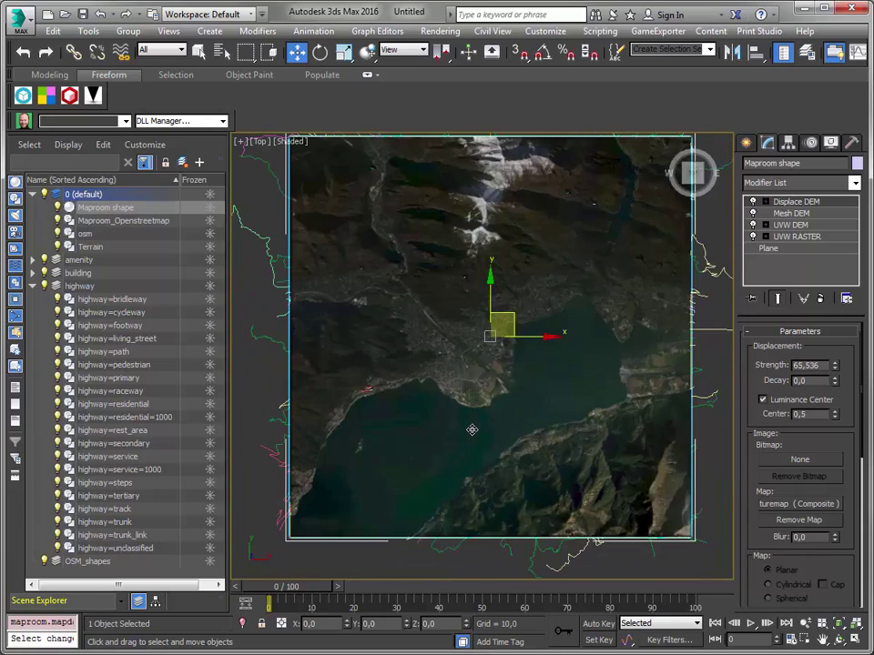
middle_drag(503, 303, 502, 318)
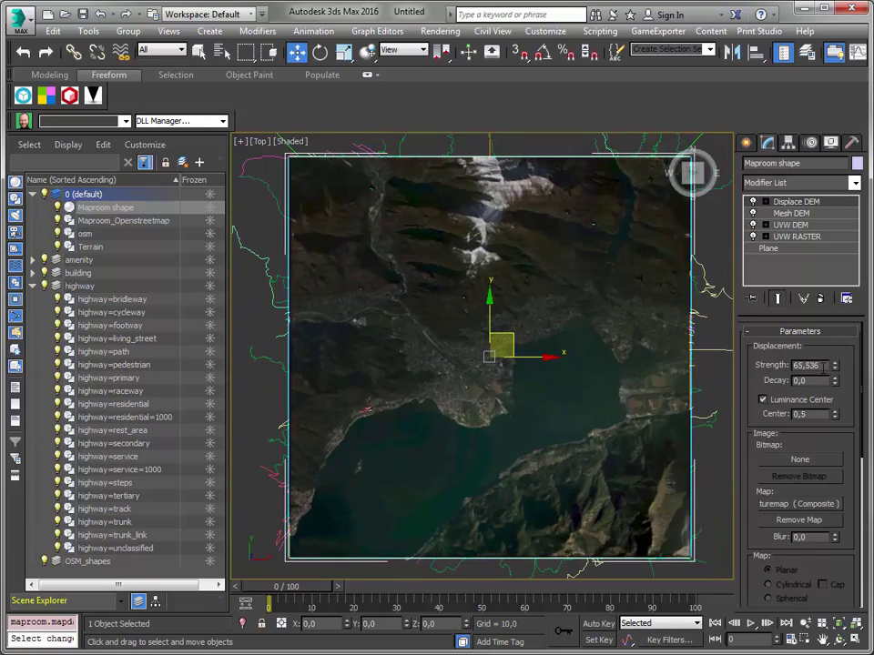
alt+middle_drag(537, 391, 620, 325)
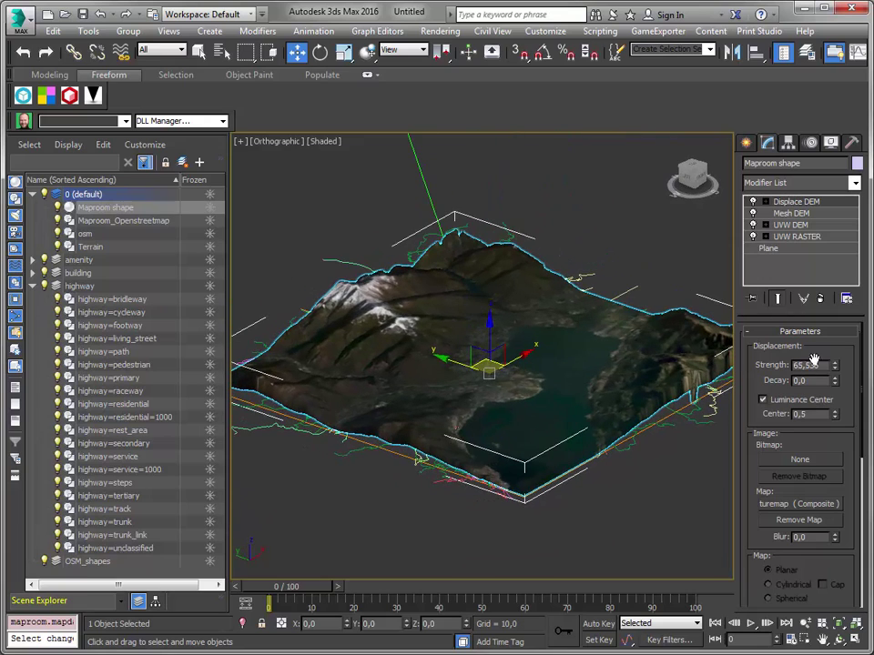
- Test the displacement strength, reset it to 65.536, and orbit to a near top-down view
drag(836, 370, 836, 250)
right_click(836, 249)
key(ctrl+t)
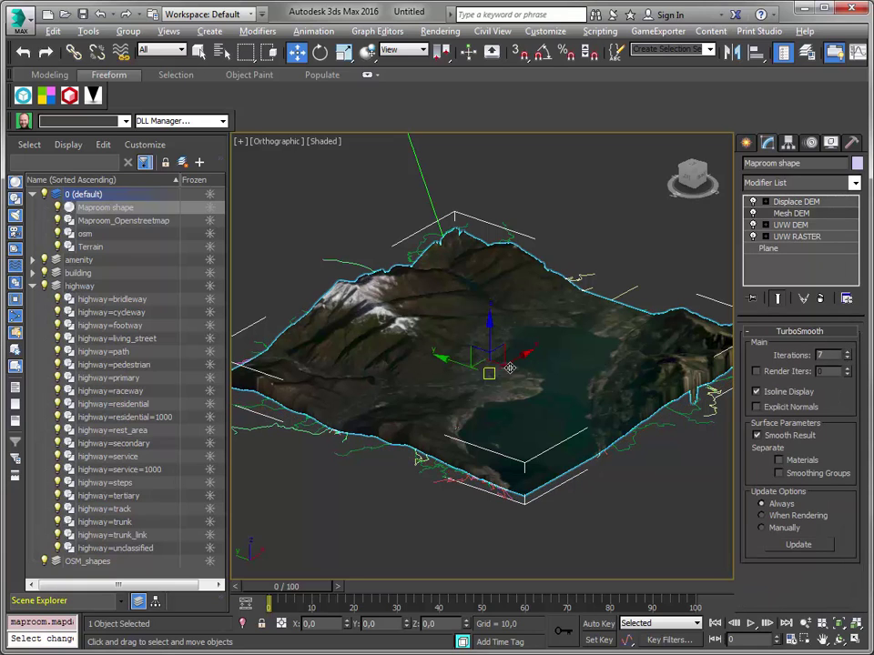
alt+middle_drag(460, 310, 461, 427)
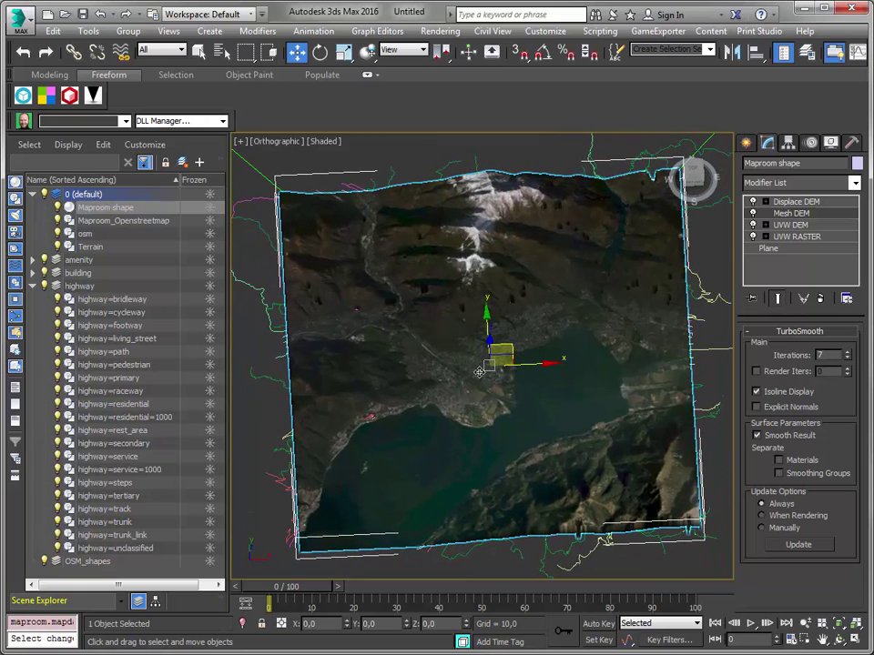
- Bring the Maproom window back and orbit to a low oblique view of the terrain
key(F3)
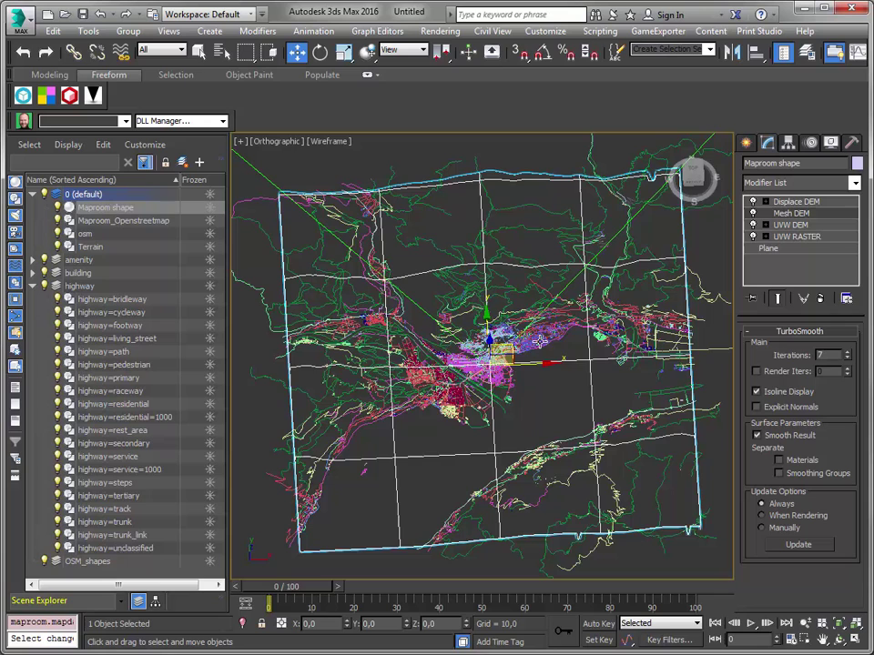
key(F3)
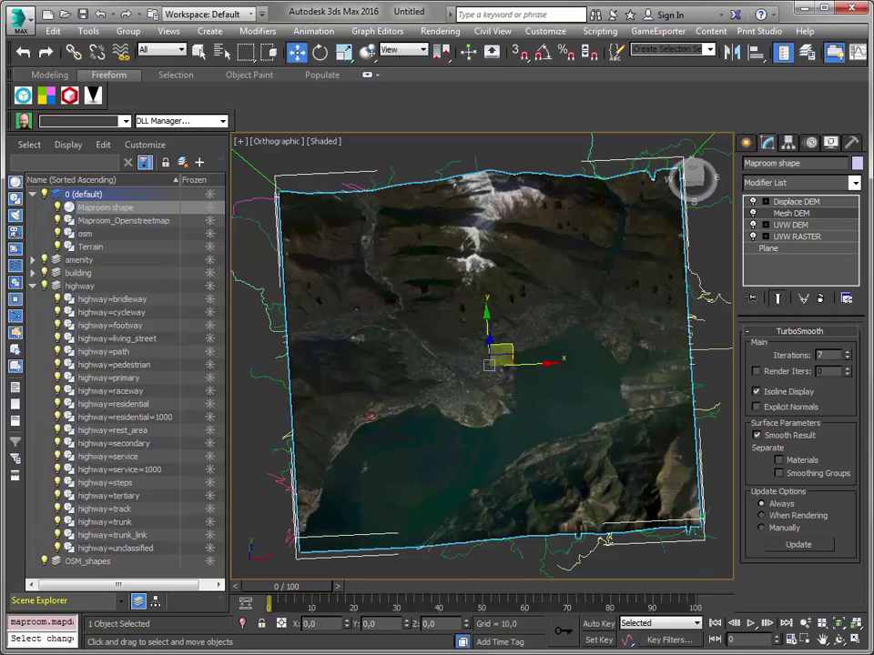
drag(0, 210, 319, 191)
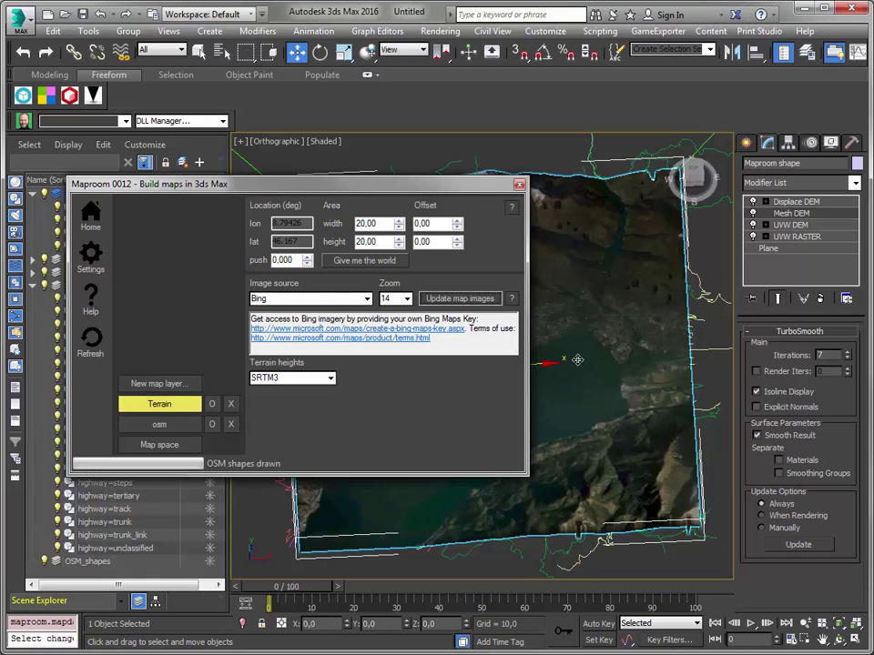
alt+middle_drag(577, 359, 691, 369)
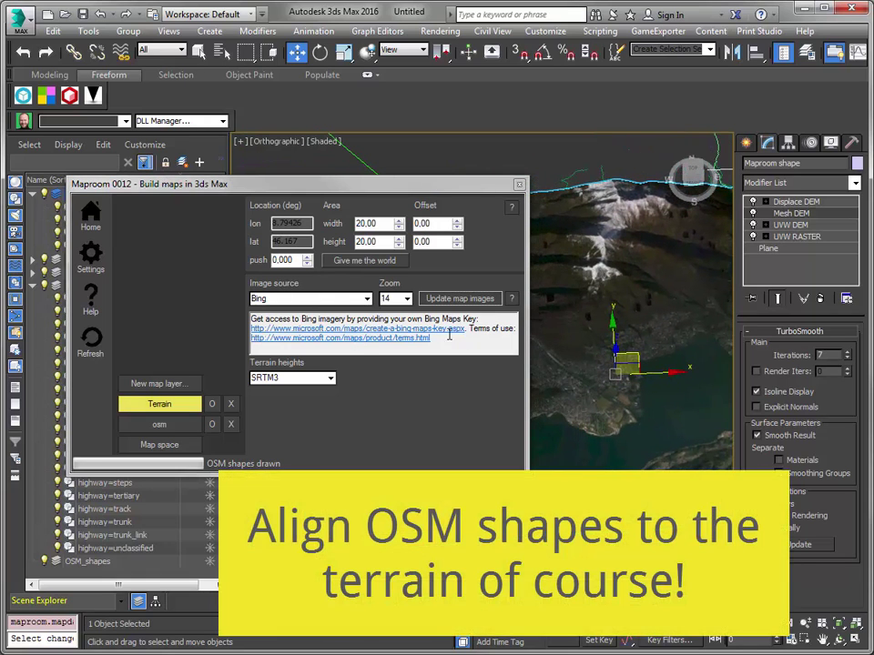
- Align the osm layer's shapes to the Terrain and move the Maproom window away
click(132, 428)
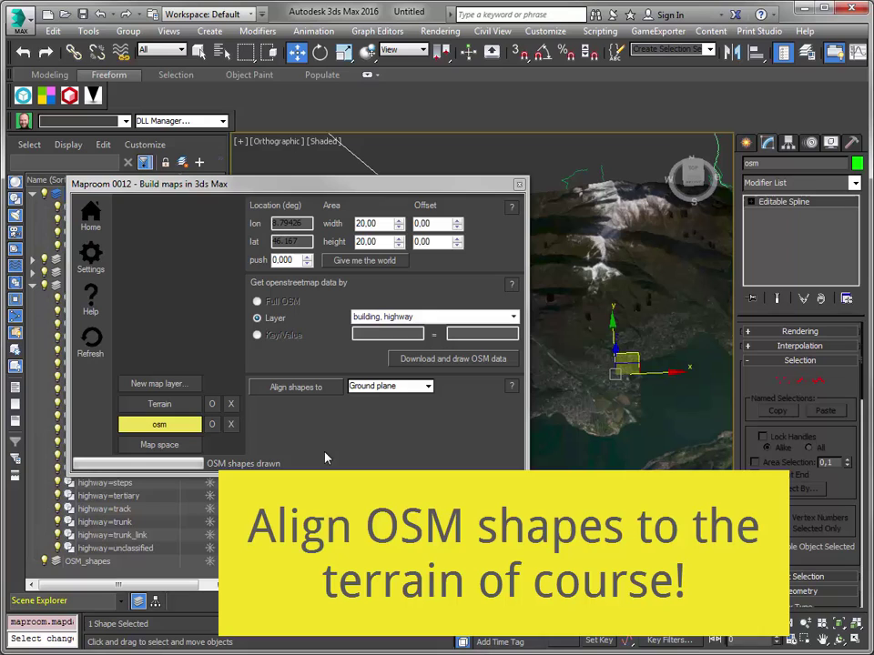
click(428, 386)
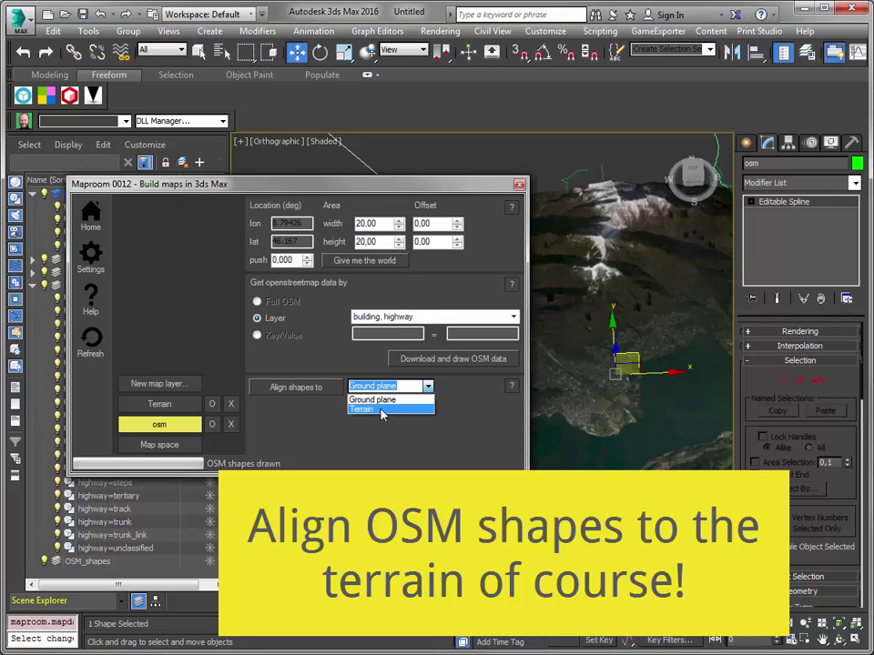
click(364, 407)
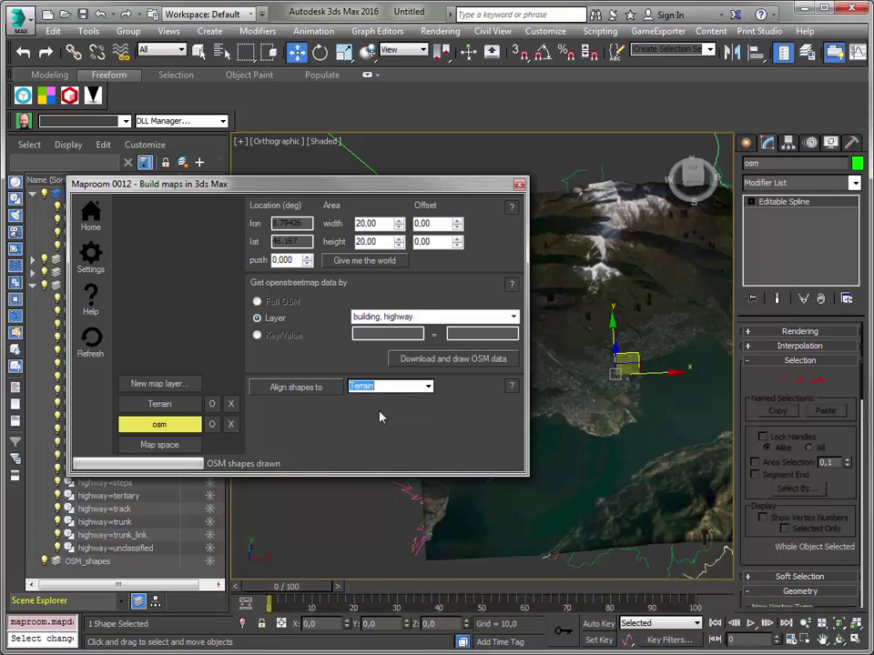
click(317, 389)
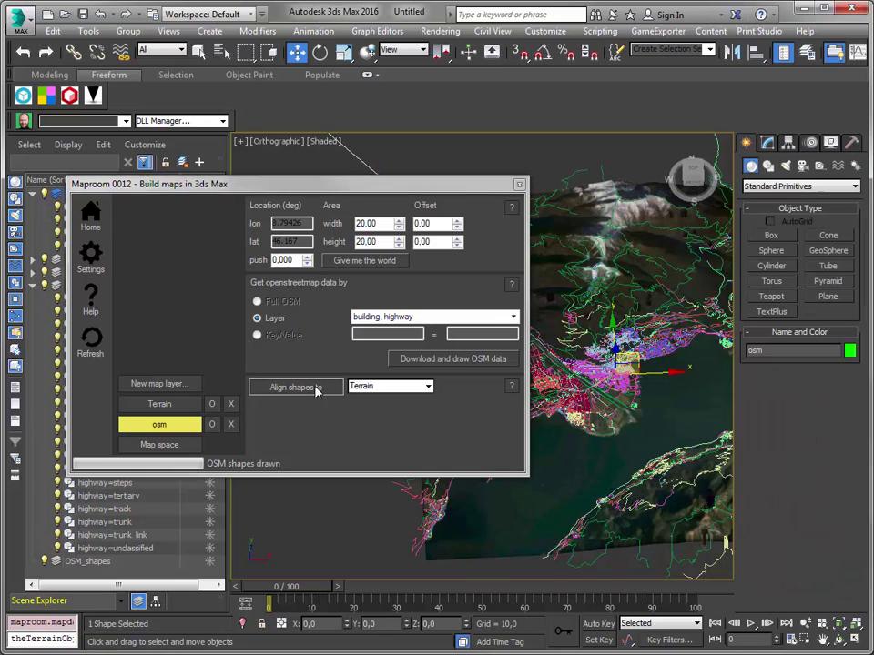
drag(441, 189, 0, 179)
scroll(637, 338, up, 6)
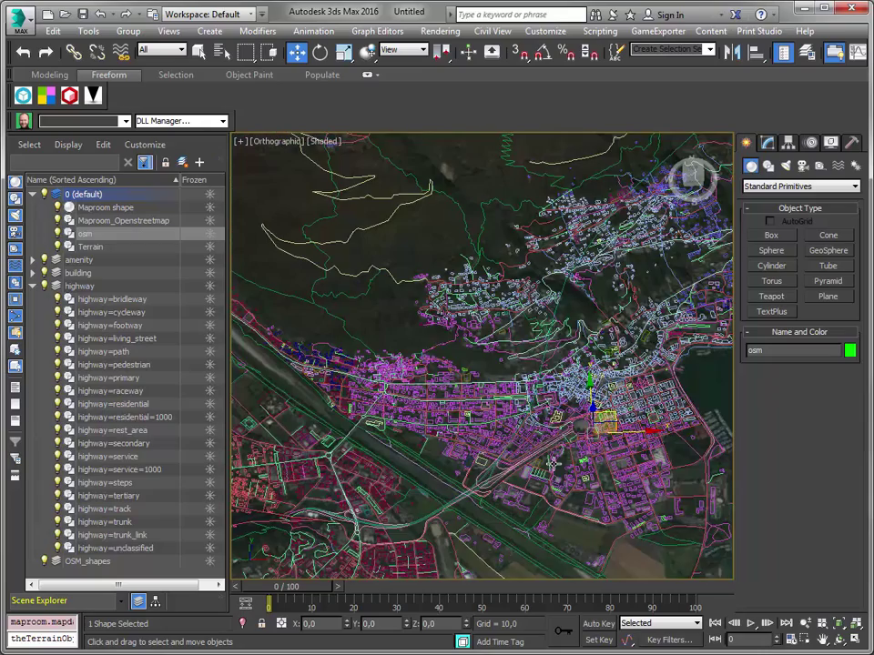
- Select the terrain, test its displacement strength in the Modify panel, and orbit over Locarno's lakefront
click(420, 479)
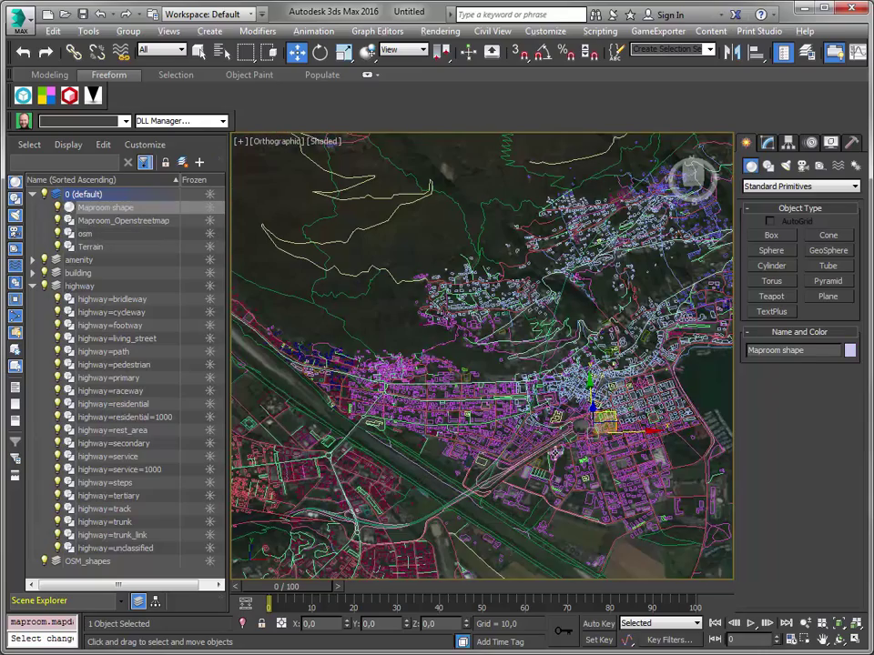
alt+middle_drag(420, 479, 464, 430)
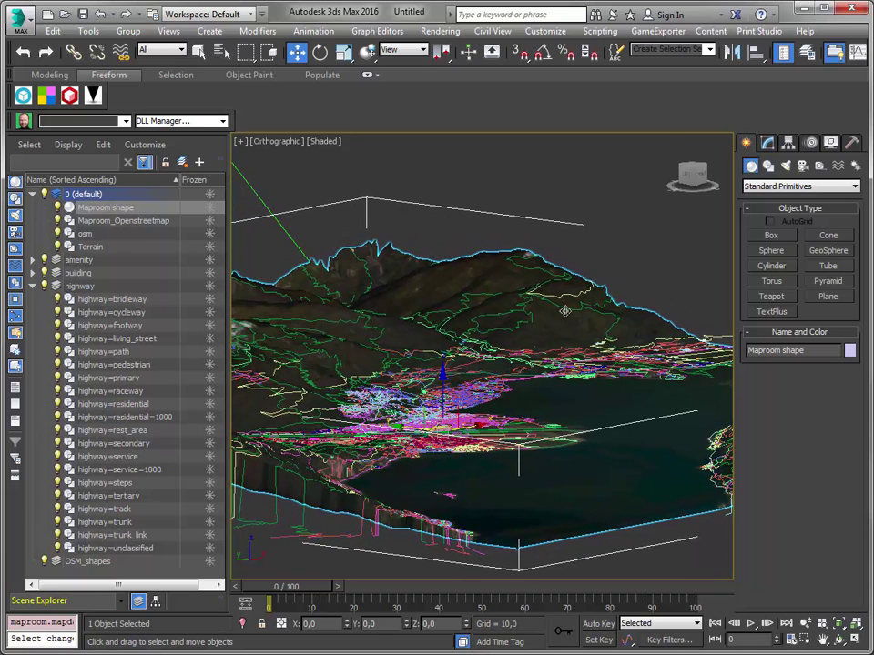
click(767, 144)
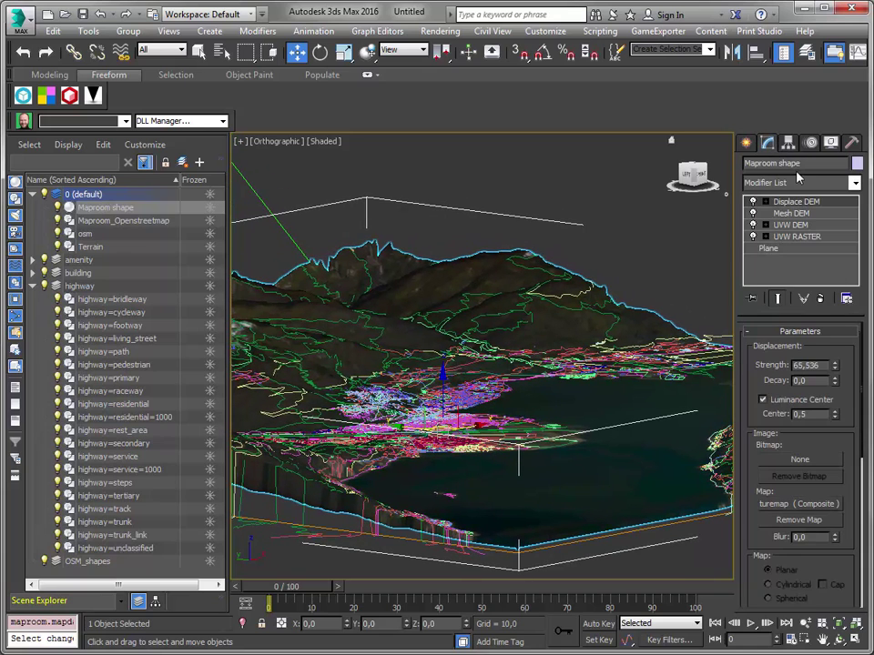
click(464, 173)
click(575, 318)
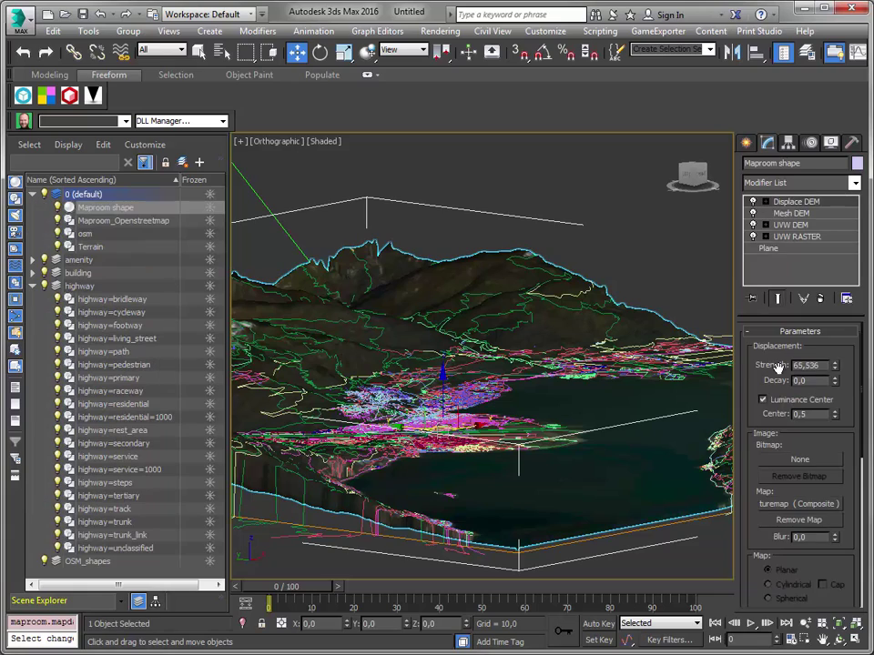
drag(836, 368, 833, 319)
alt+middle_drag(541, 398, 515, 394)
scroll(515, 394, up, 5)
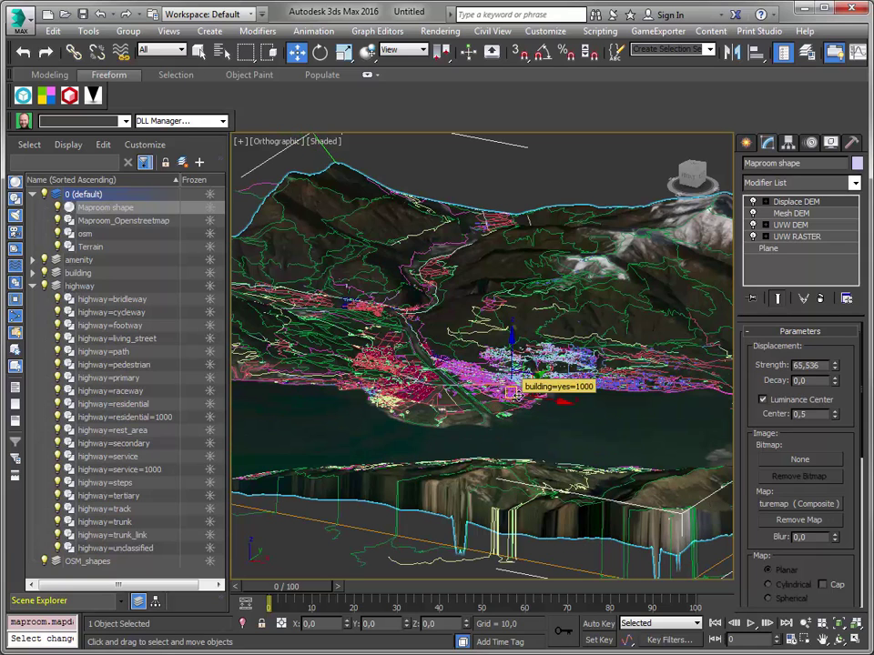